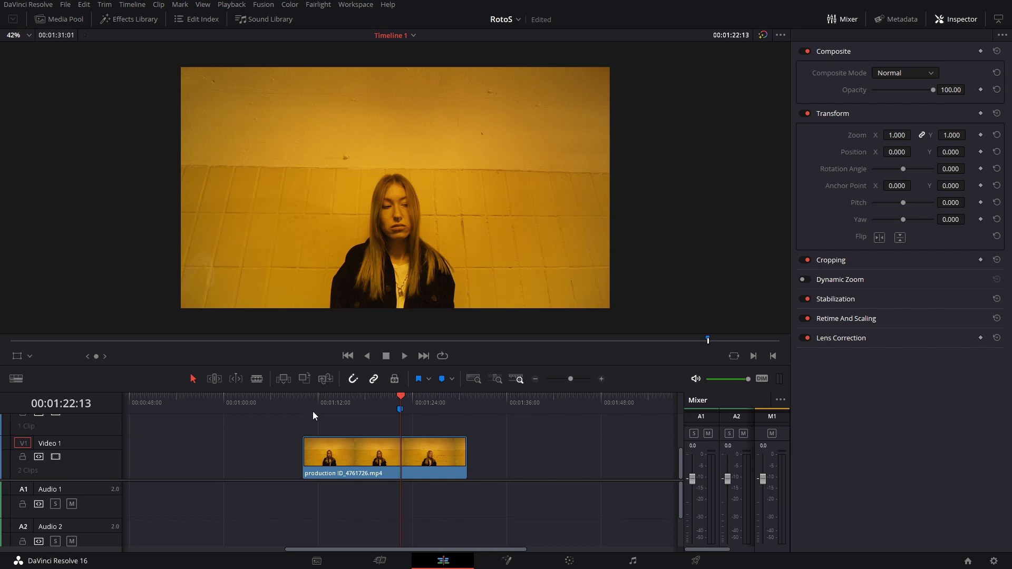
- Review the woman's movement in the production ID_4761726.mp4 clip from its start and around the Marker 1 position
click(333, 454)
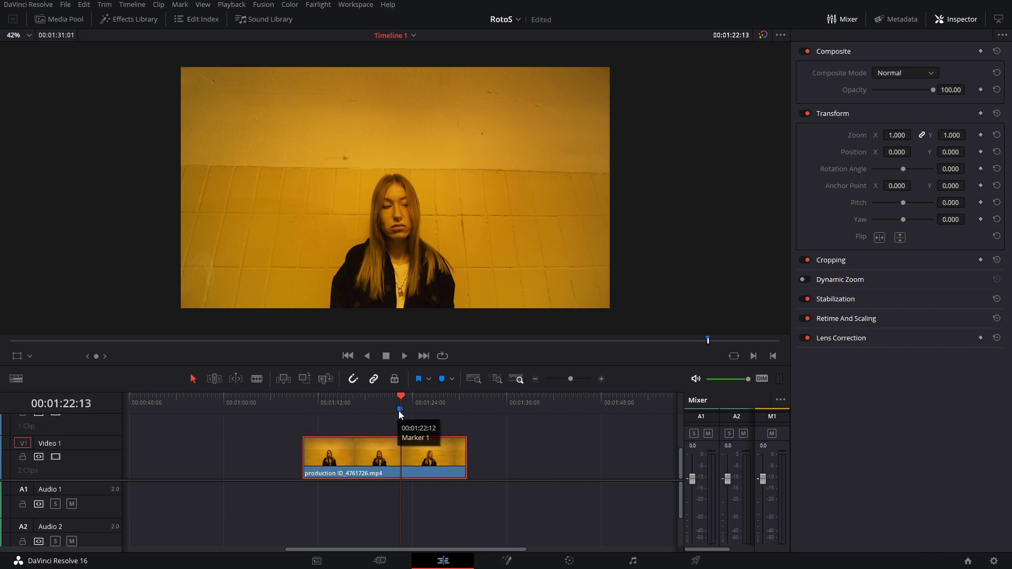
click(302, 400)
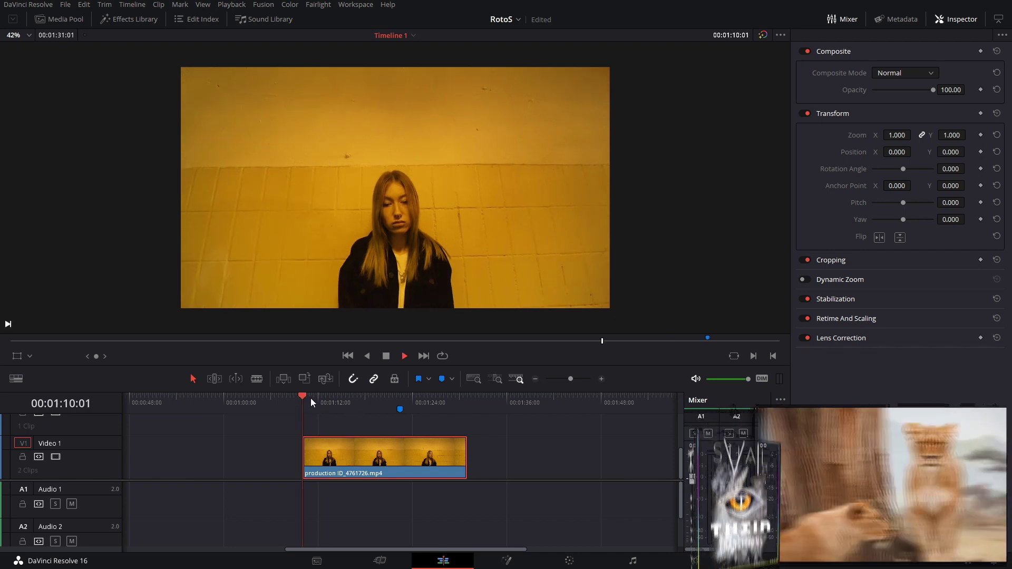
key(space)
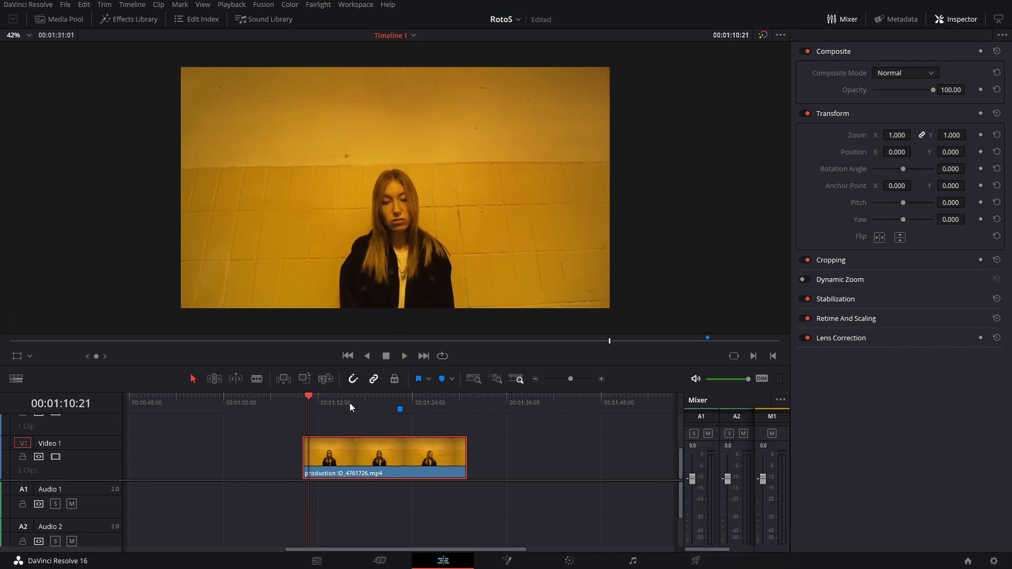
drag(350, 403, 395, 425)
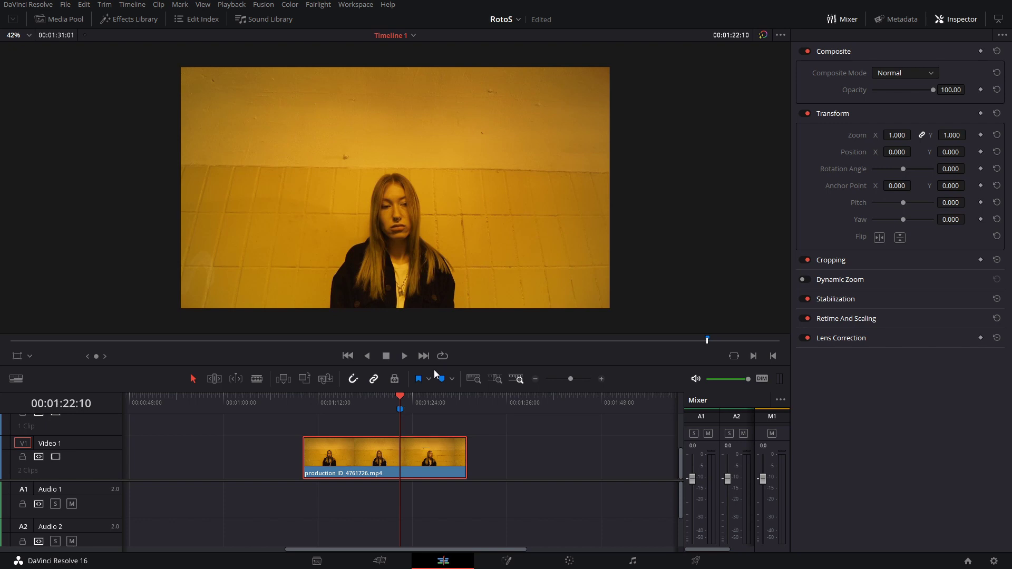
key(space)
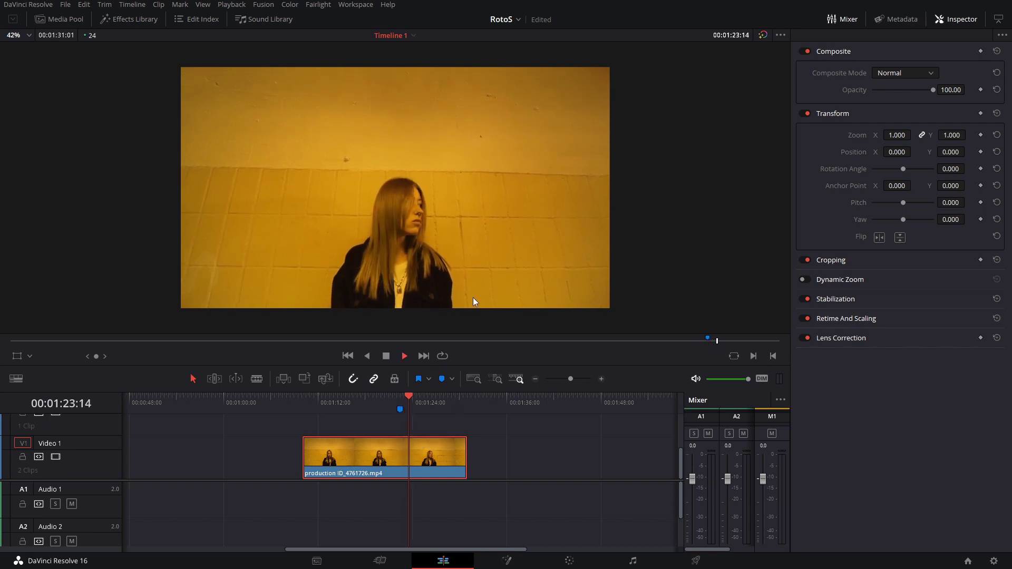
key(space)
click(403, 397)
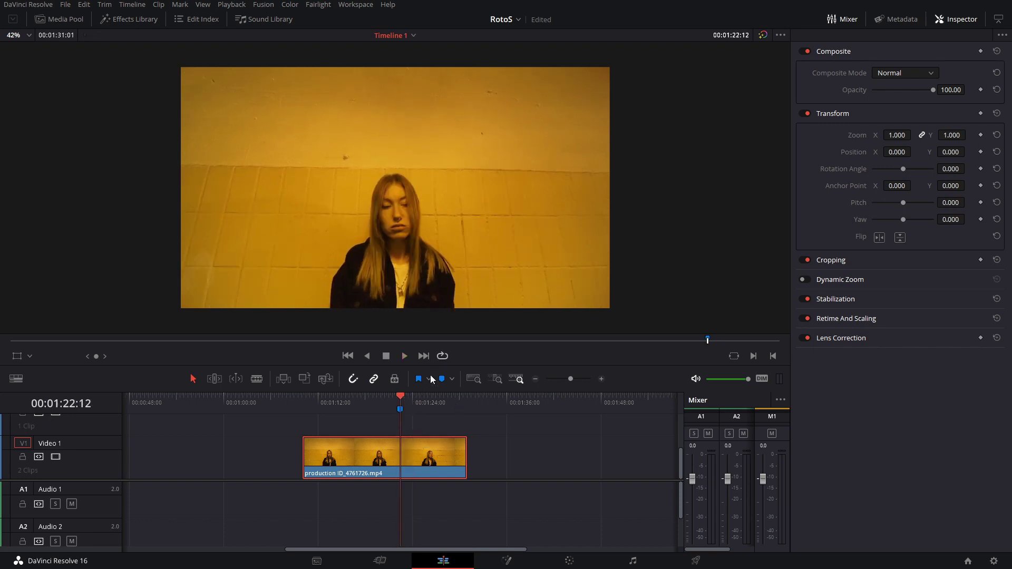
click(349, 406)
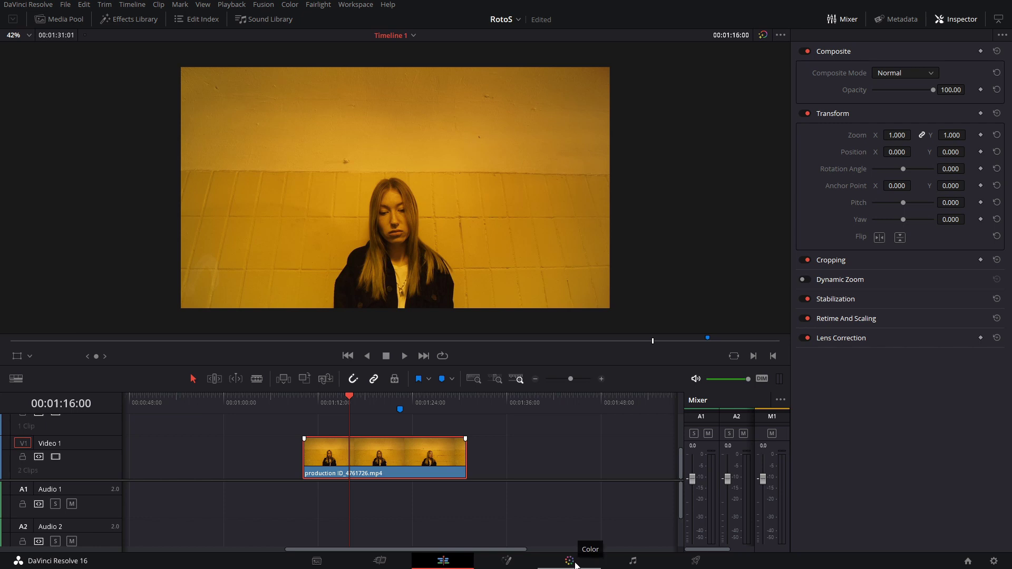
- Open the clip for color grading and undo the unfinished curve window on node 01
click(572, 562)
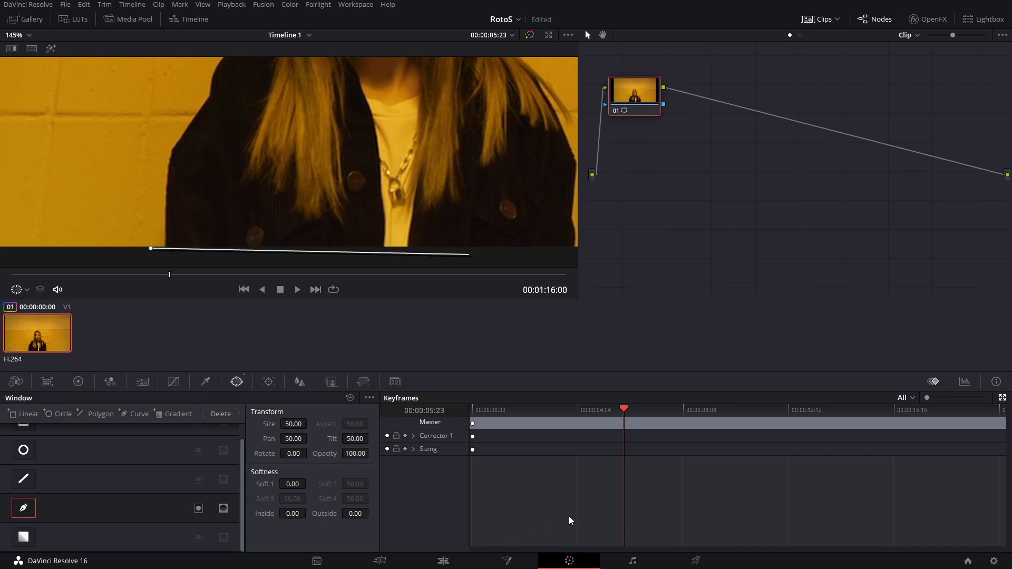
scroll(448, 160, down, 5)
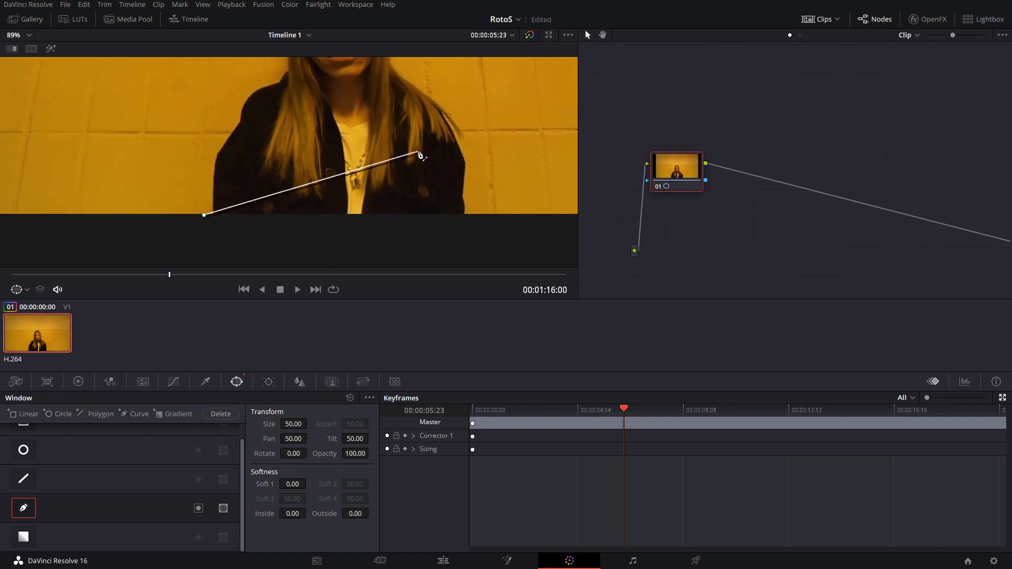
drag(420, 153, 343, 225)
key(ctrl+z)
- Add a serial node after node 01 and enable a curve window on it
right_click(684, 182)
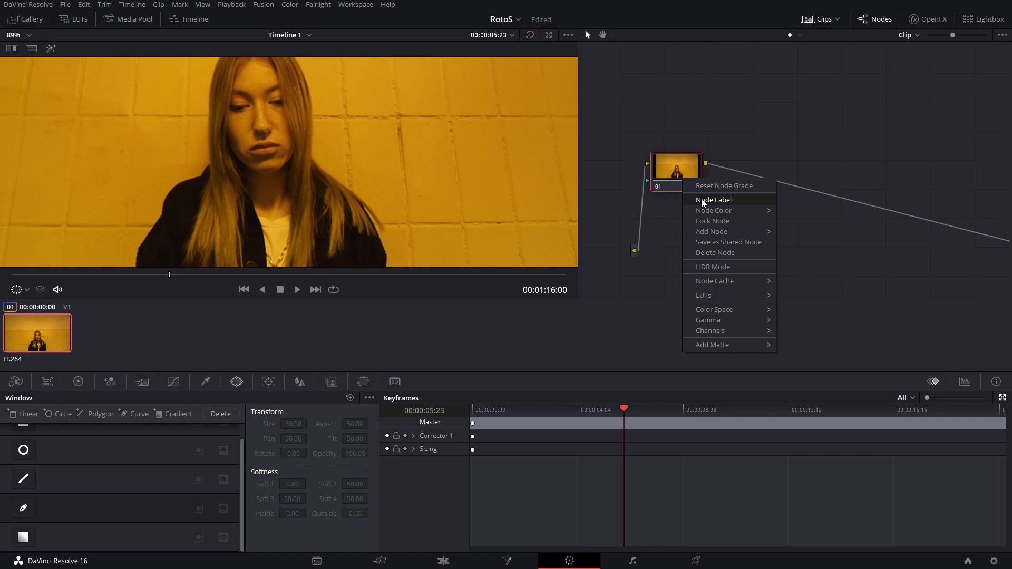
mouse_move(715, 237)
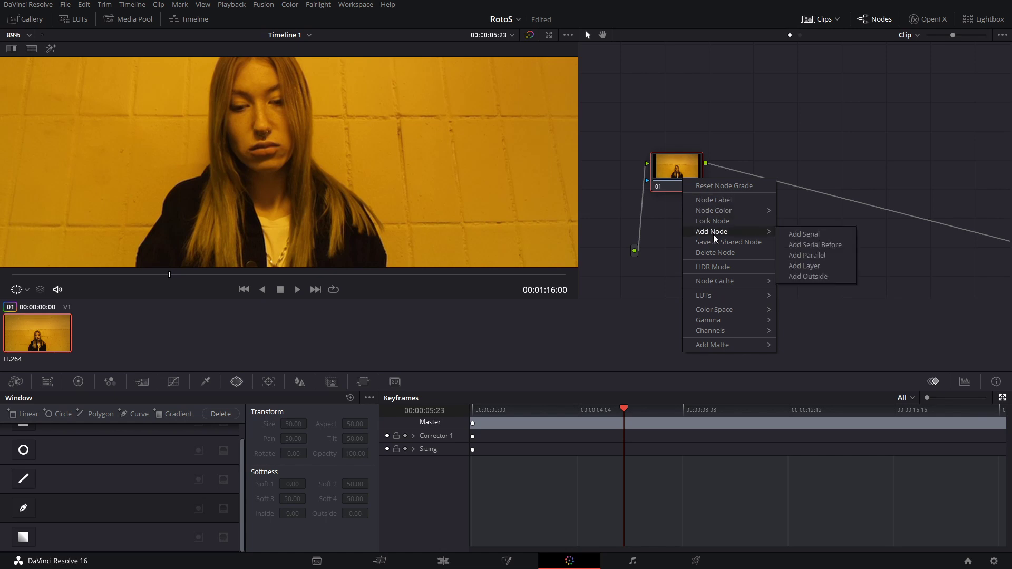
click(804, 234)
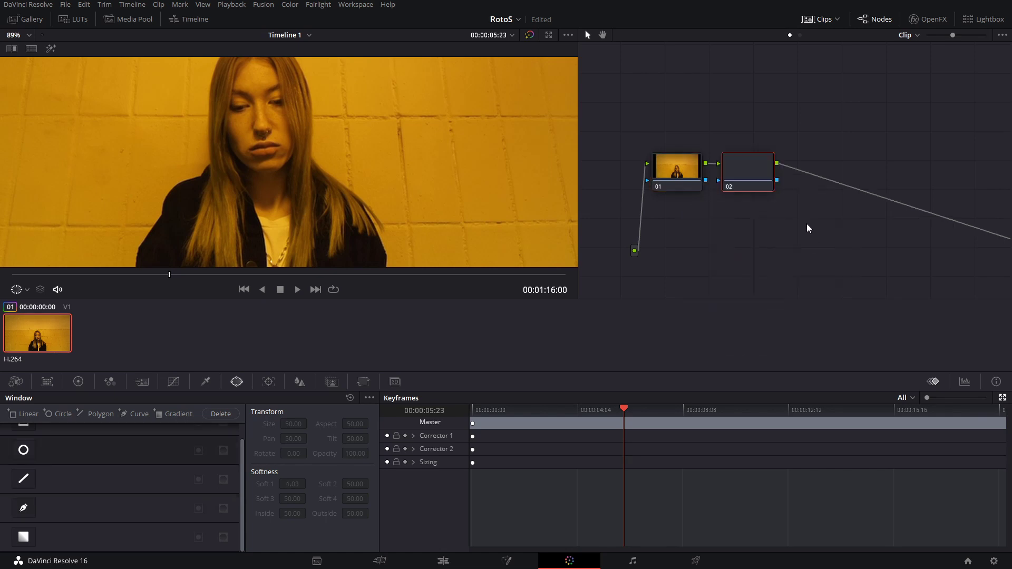
click(24, 509)
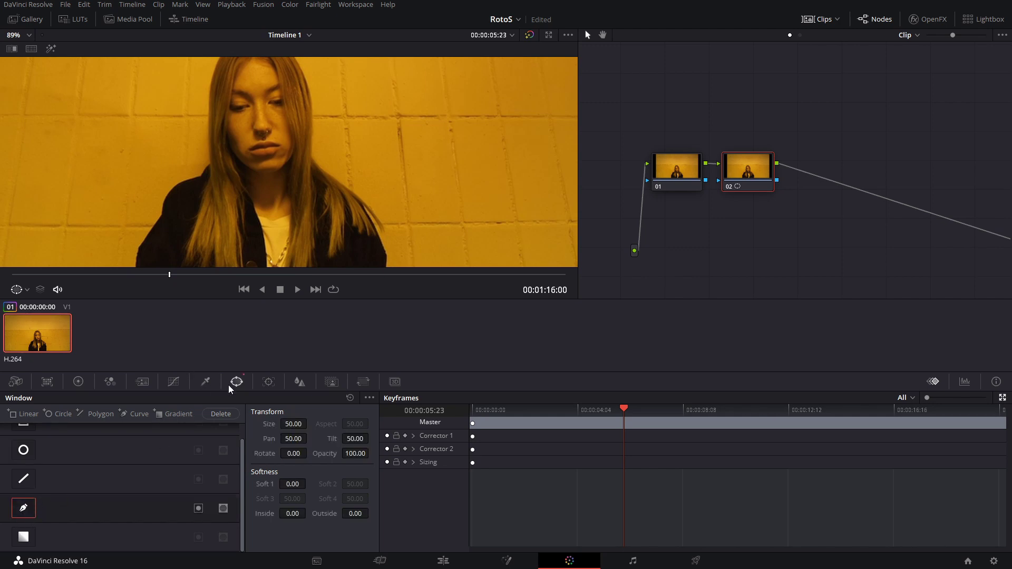
- At the clip's first frame, start the curve window outline at the jacket's lower-left edge and trace up the sleeve
drag(169, 274, 7, 278)
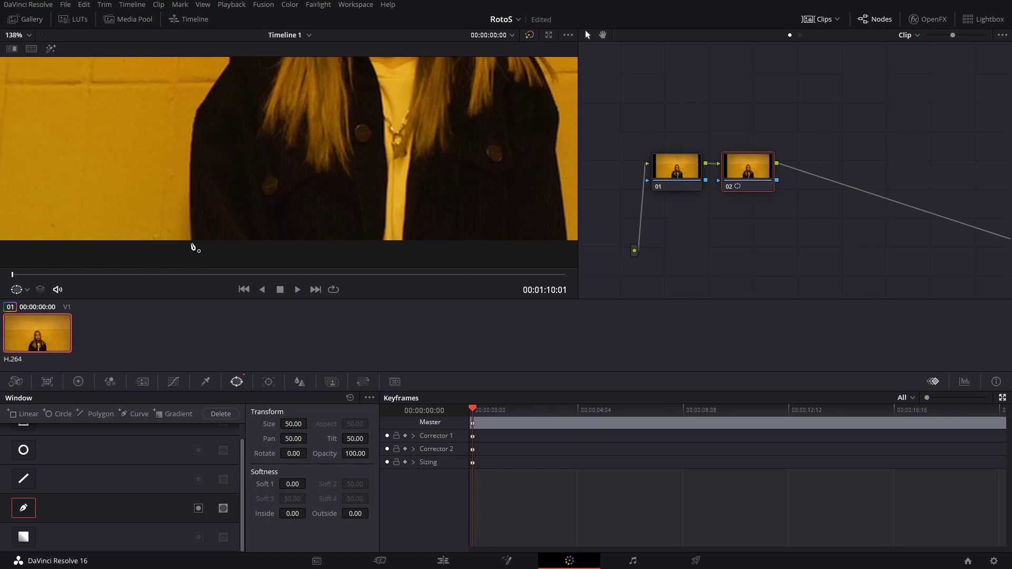
click(192, 246)
scroll(189, 234, up, 2)
click(153, 204)
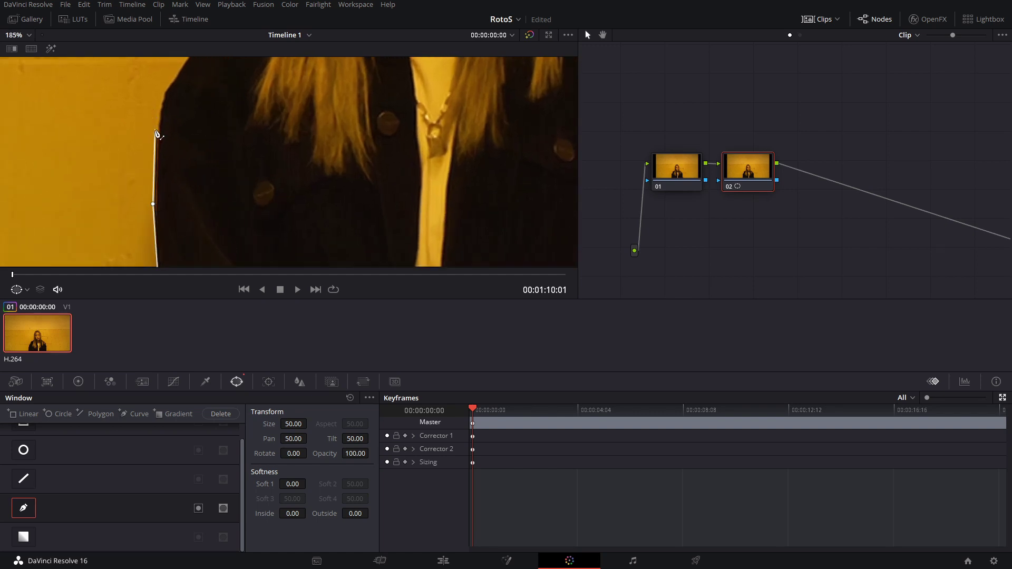
click(155, 130)
drag(162, 99, 159, 203)
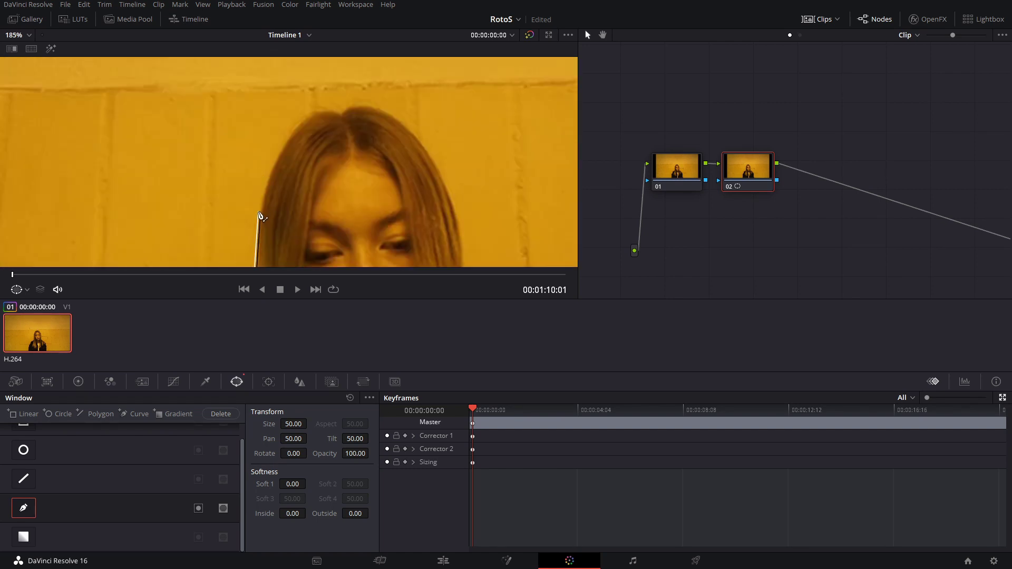
- Continue the outline over the hair and head, down the other shoulder and sleeve, and close it below the jacket
click(268, 171)
click(282, 141)
click(306, 113)
click(339, 115)
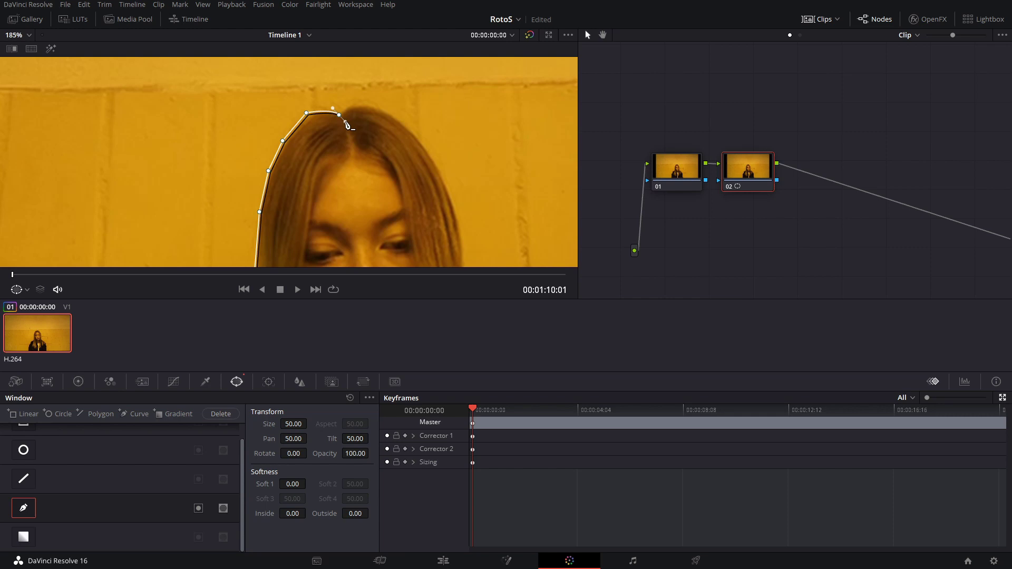
drag(366, 105, 404, 123)
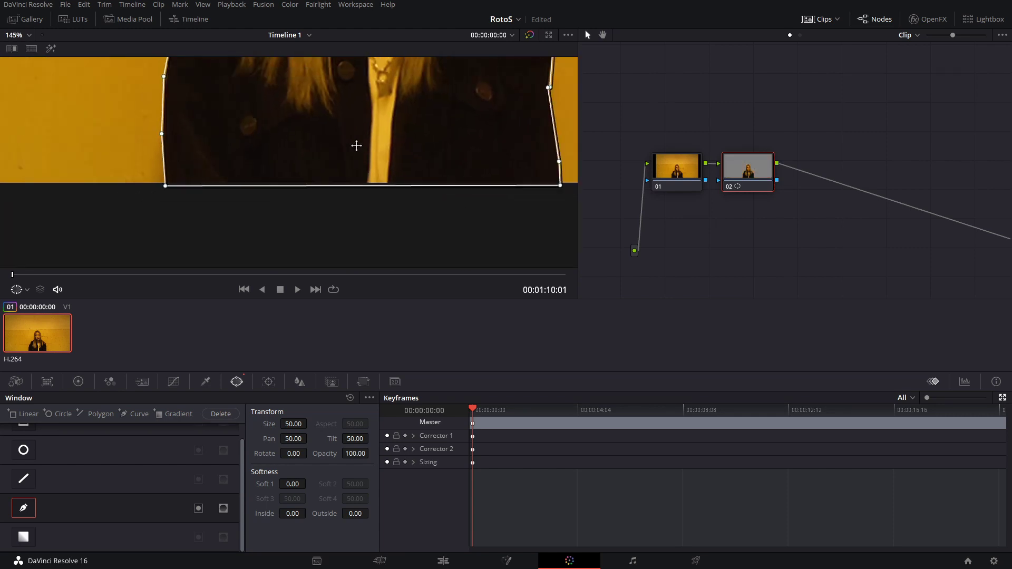
scroll(356, 145, down, 6)
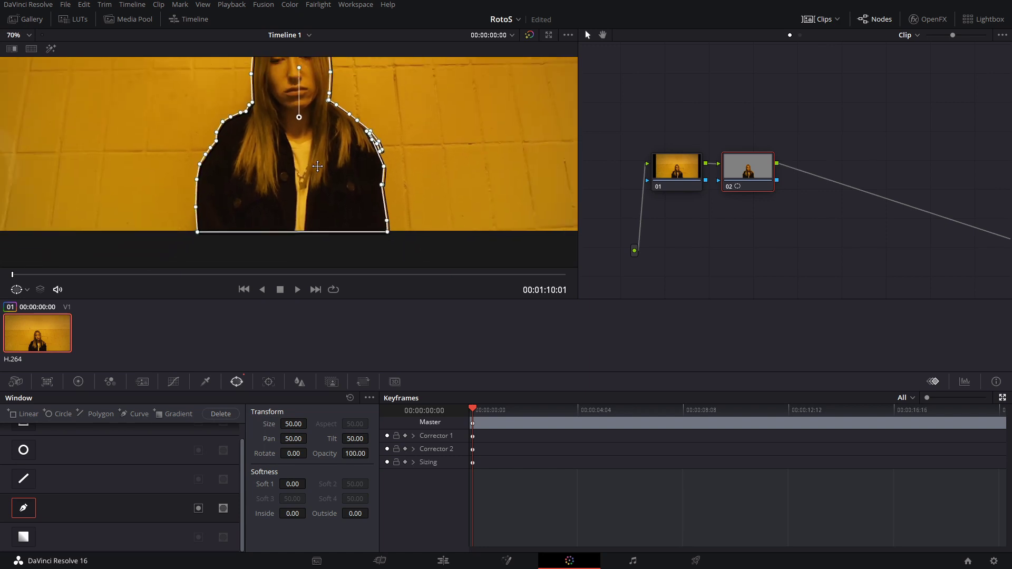
drag(293, 123, 315, 157)
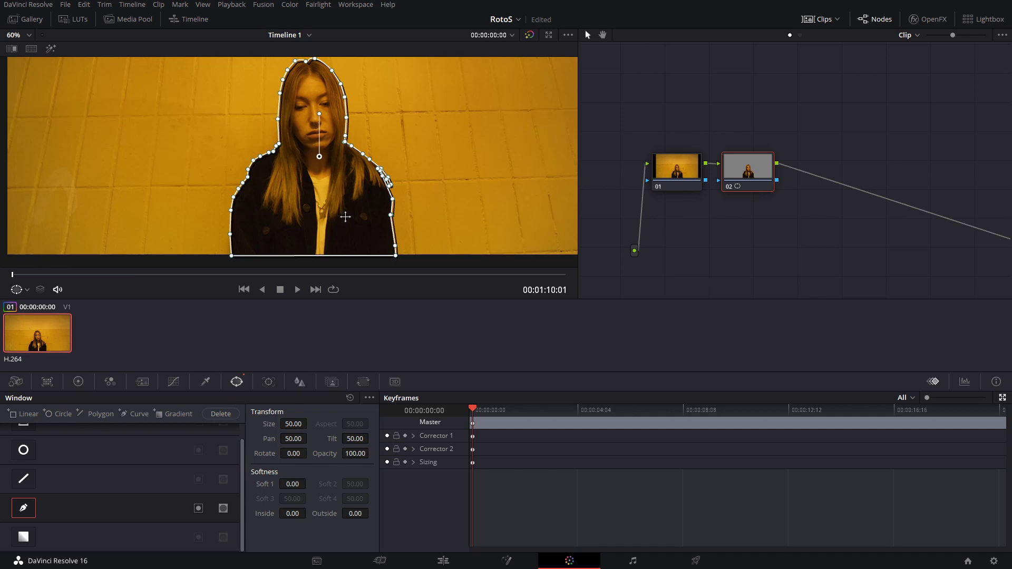
- Turn on Interactive Mode for the window tracker and track the outline forward from the first frame
click(276, 383)
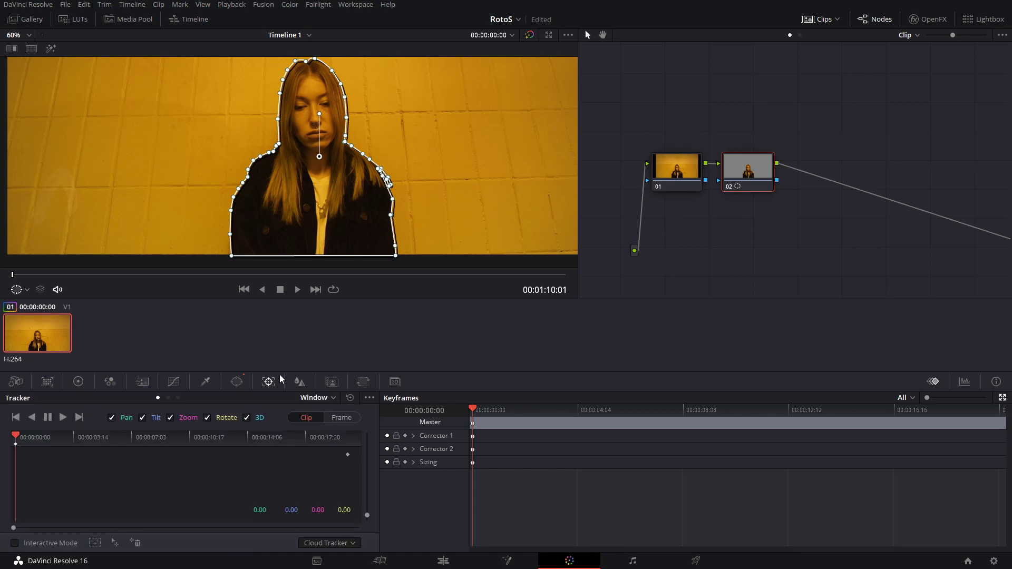
click(15, 543)
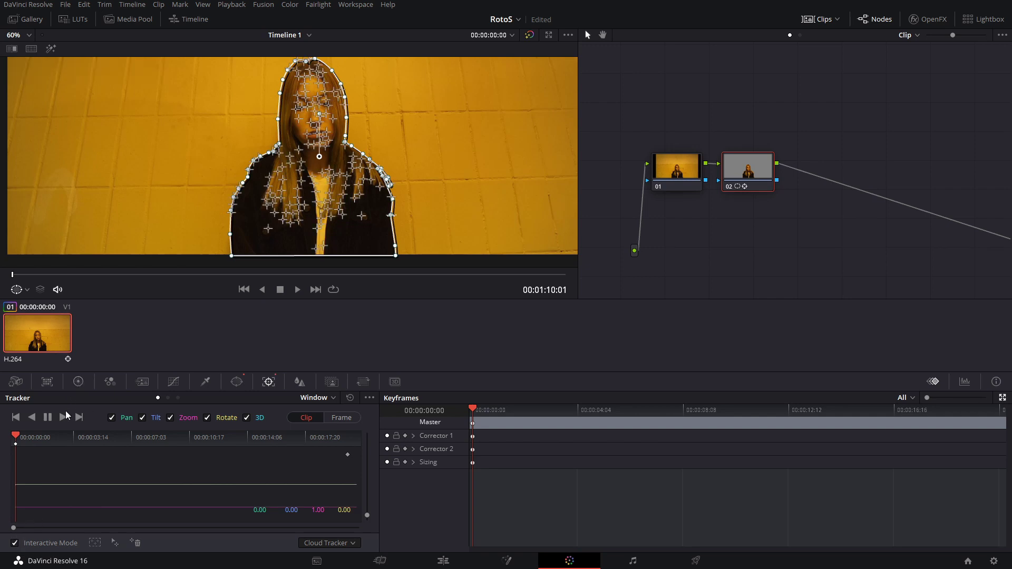
drag(258, 129, 273, 158)
scroll(272, 158, down, 1)
scroll(272, 159, up, 1)
scroll(272, 158, down, 1)
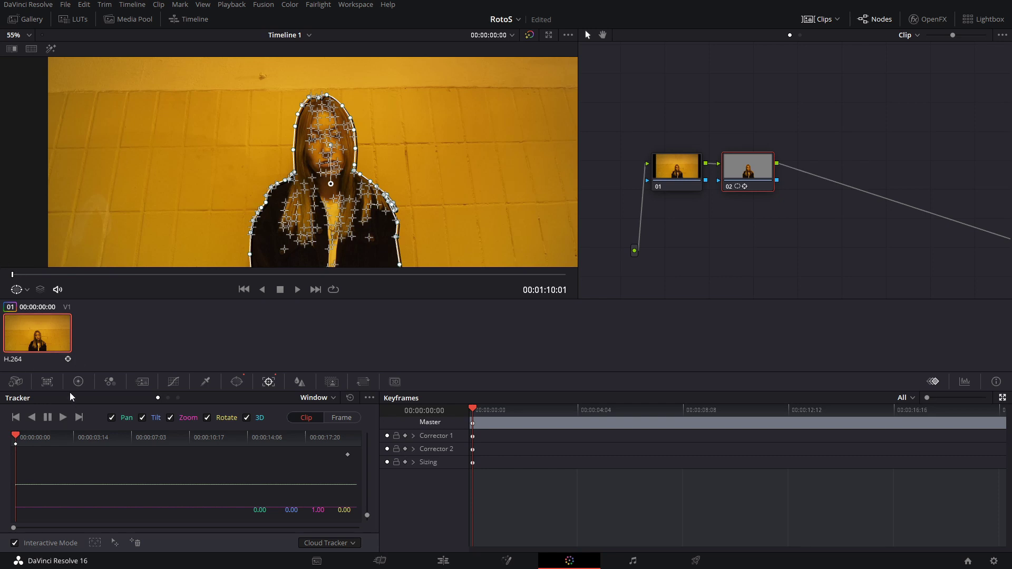
click(64, 417)
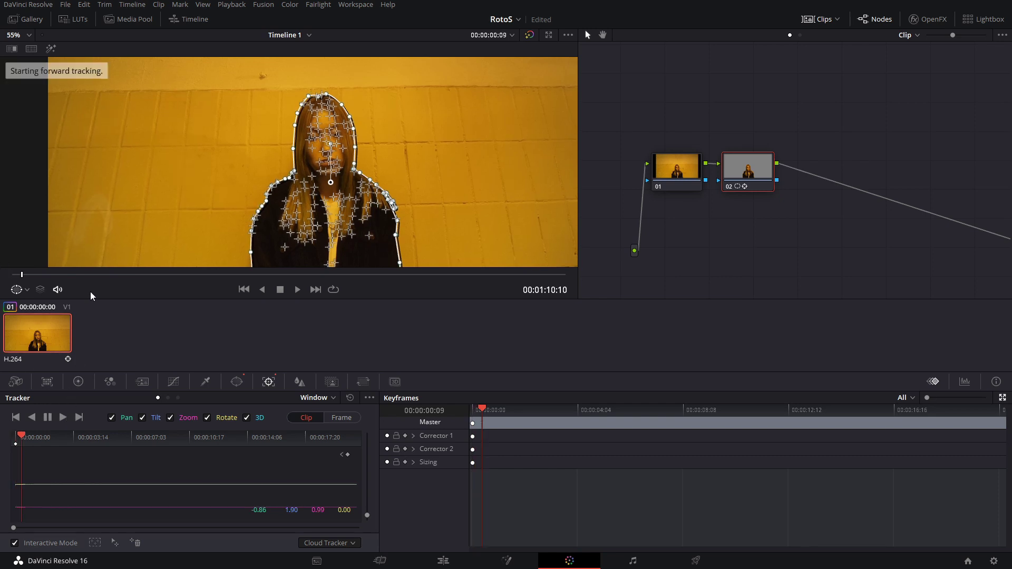
scroll(305, 143, down, 2)
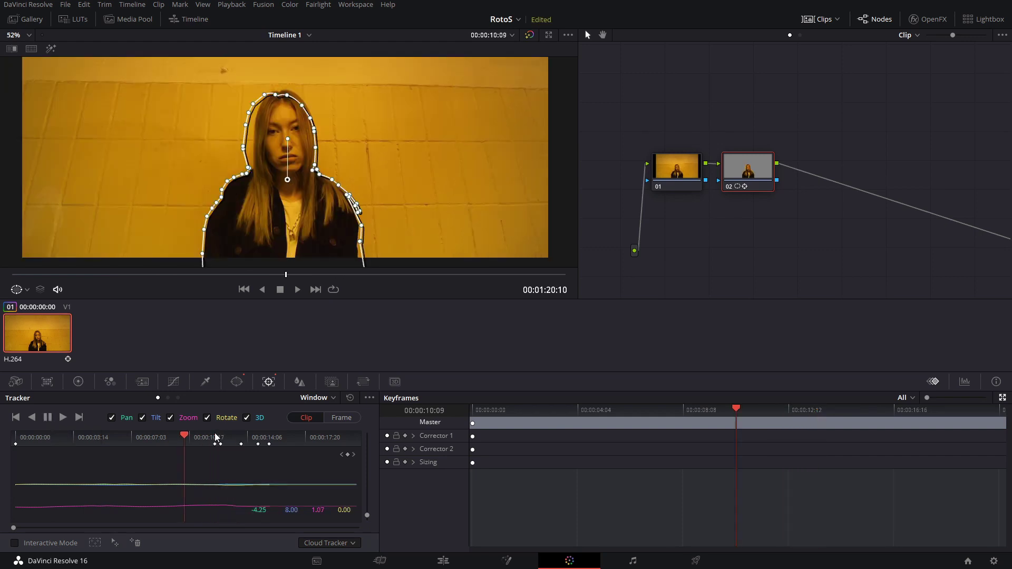
- At clip frame 00:00:12:06, move the outline points on the left side of the head inward to the hair edge
click(215, 438)
drag(215, 438, 216, 438)
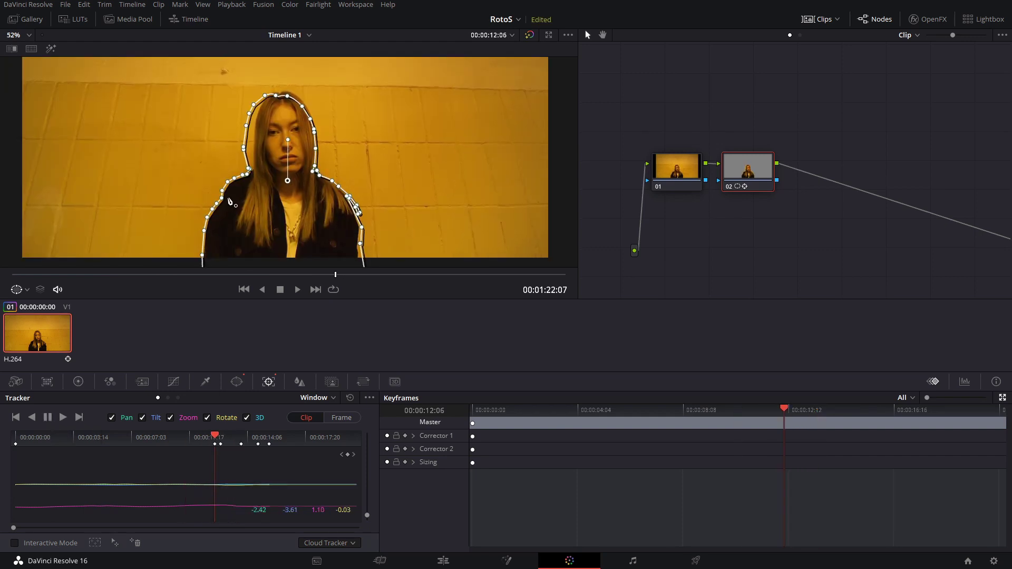
drag(240, 89, 240, 142)
scroll(258, 188, up, 2)
scroll(258, 189, up, 1)
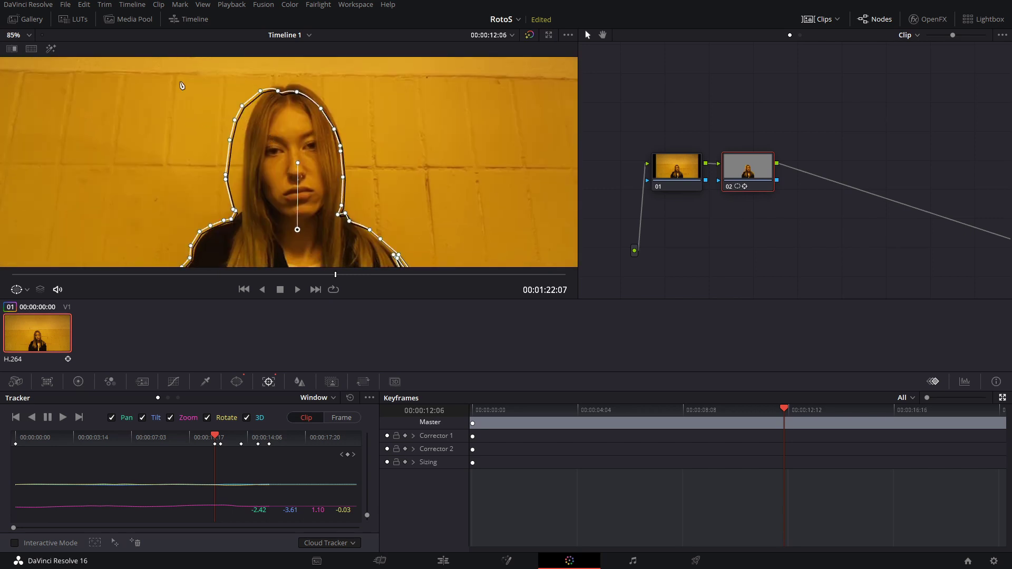
drag(182, 62, 289, 205)
drag(228, 180, 234, 181)
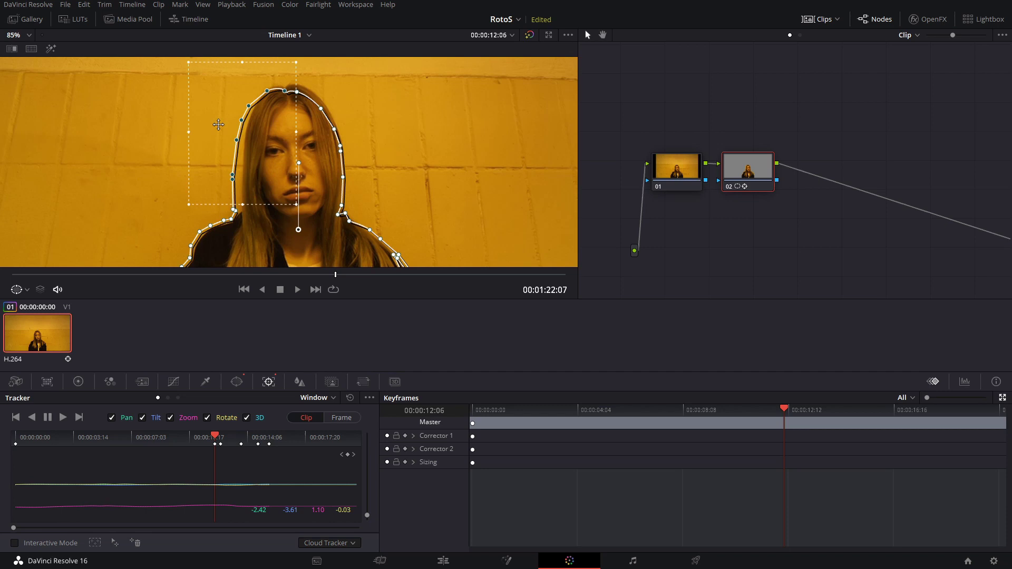
drag(187, 82, 235, 175)
drag(228, 140, 233, 140)
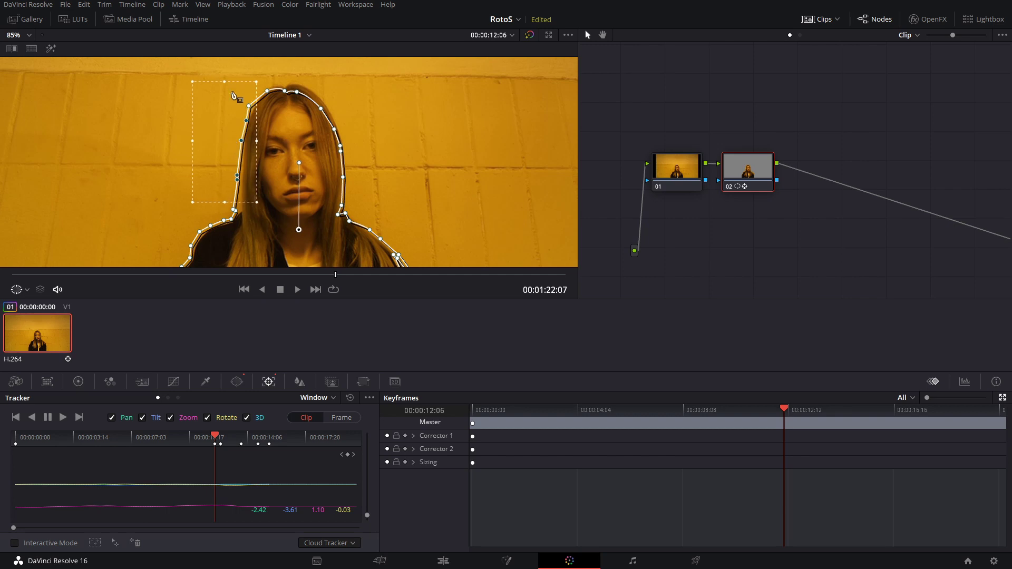
mouse_move(231, 92)
mouse_down()
mouse_move(259, 118)
mouse_move(245, 106)
mouse_up()
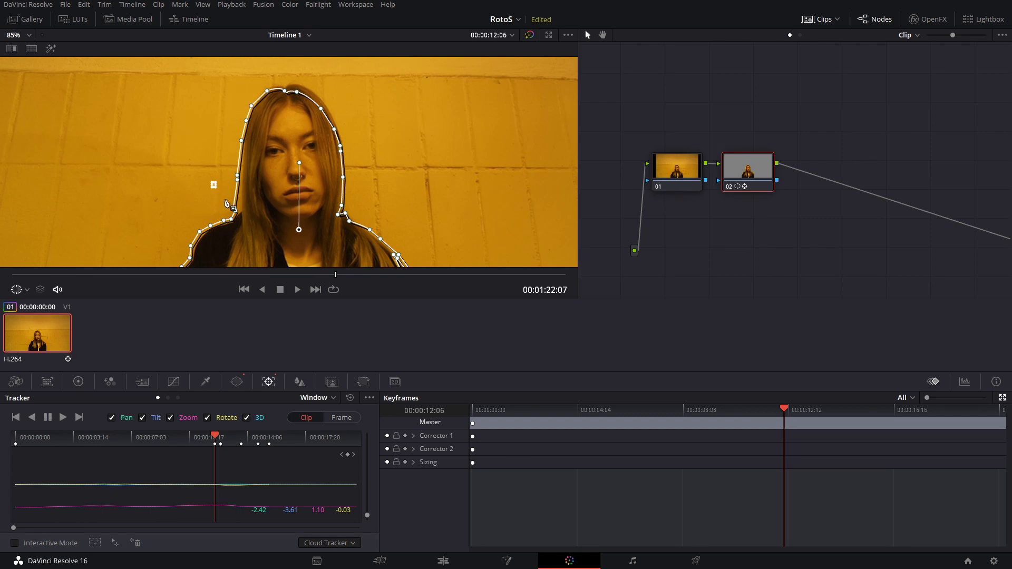
- Fit the outline points beside the lower left hair and over the top of the head to the hair edge
drag(210, 181, 249, 213)
drag(276, 79, 355, 162)
drag(297, 133, 299, 126)
click(413, 116)
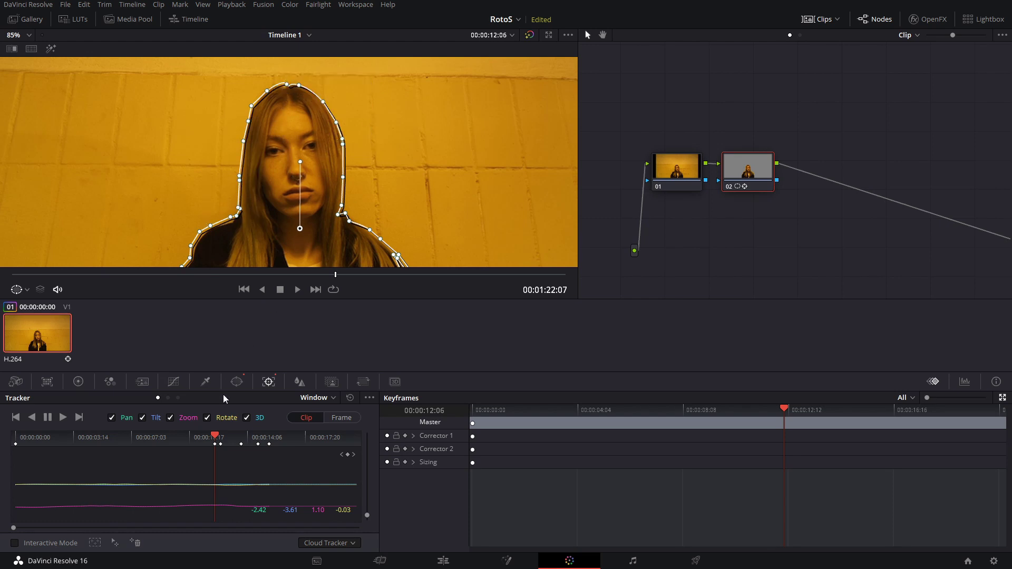
- Track the corrected window in reverse from 00:00:12:06 to the clip's first frame
click(32, 418)
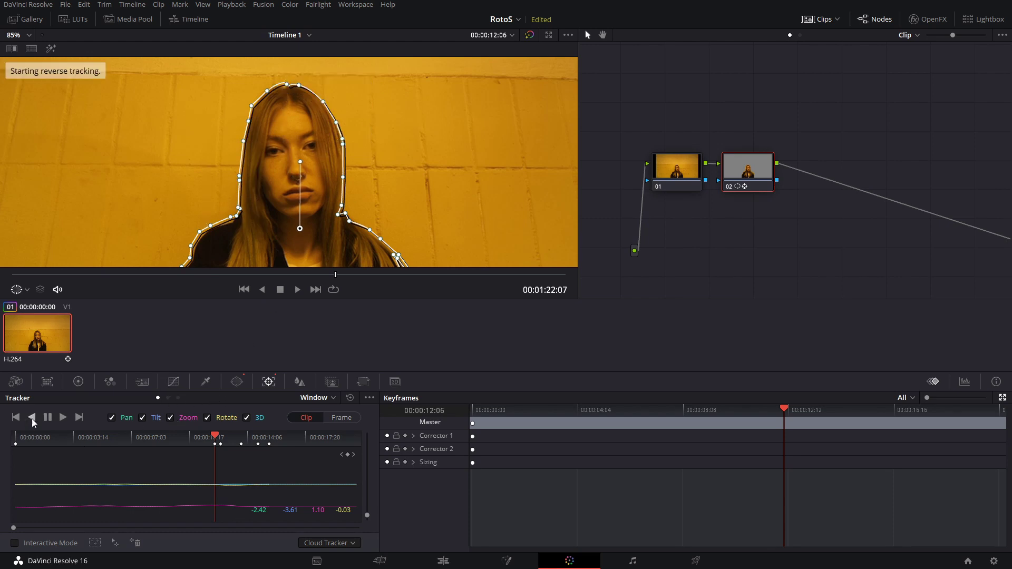
scroll(321, 251, down, 2)
scroll(321, 252, down, 2)
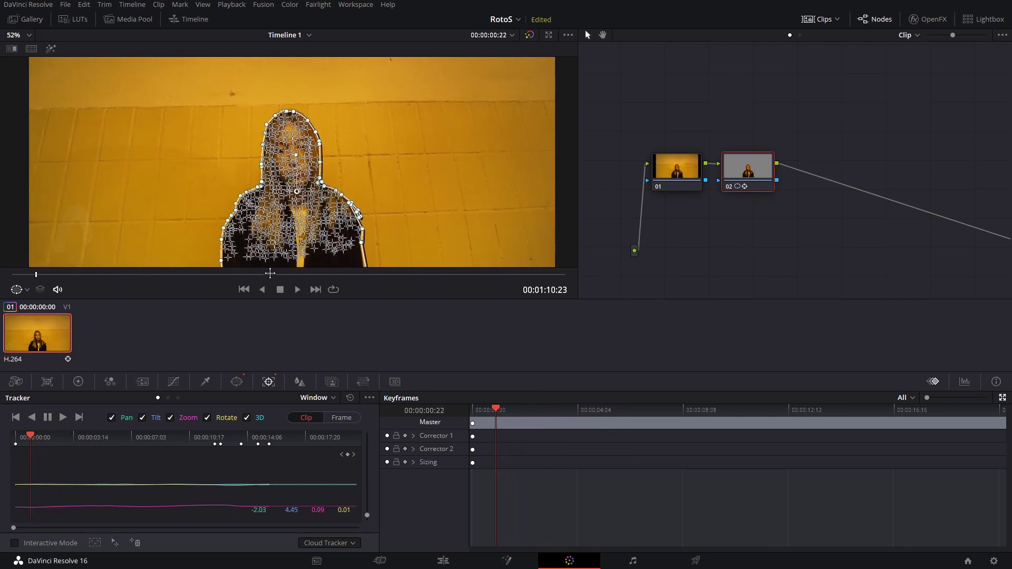
click(51, 419)
click(232, 383)
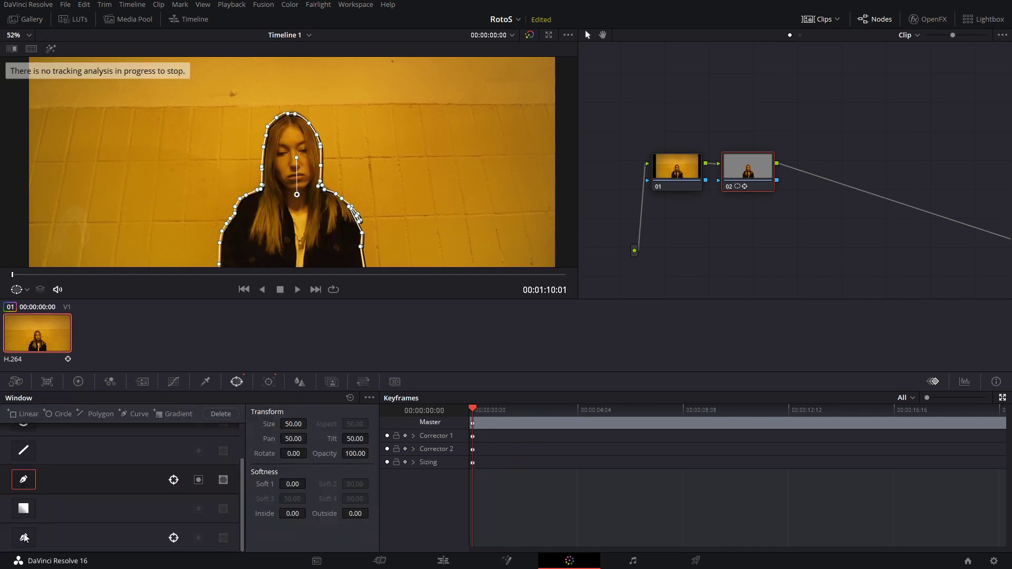
click(268, 382)
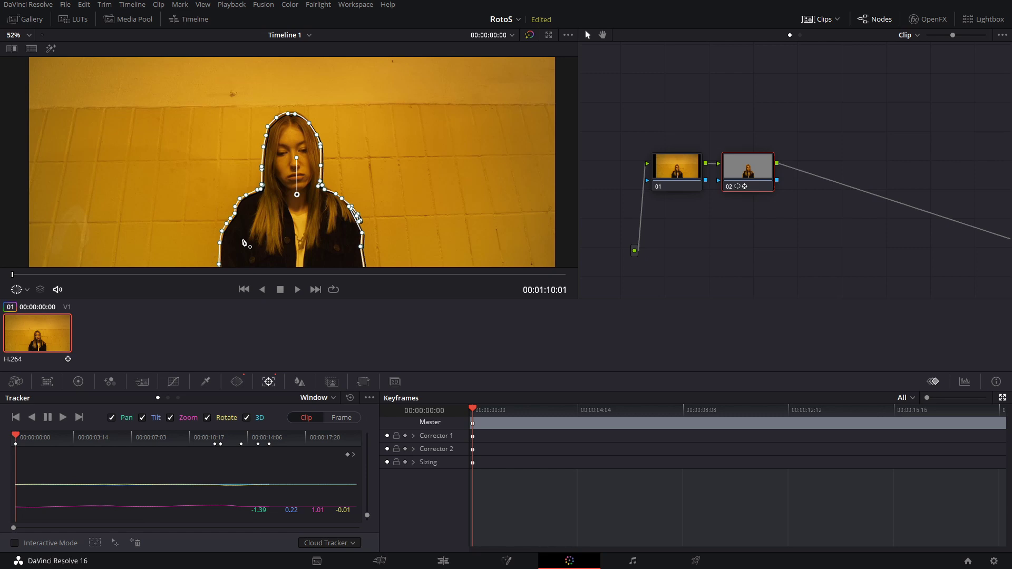
- Add an alpha output to the node graph and connect node 02's key output to it
scroll(281, 193, down, 3)
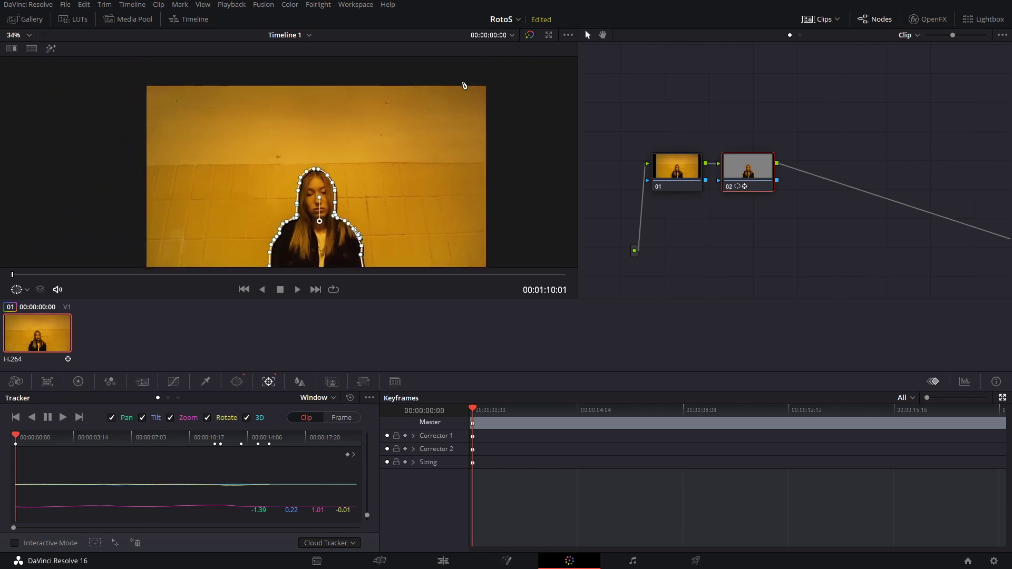
right_click(680, 193)
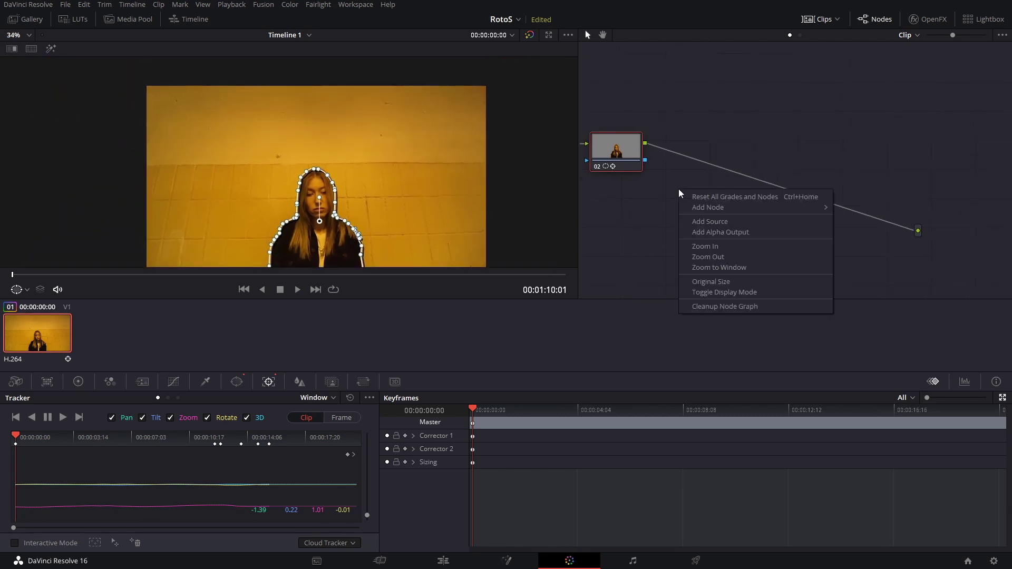
click(693, 232)
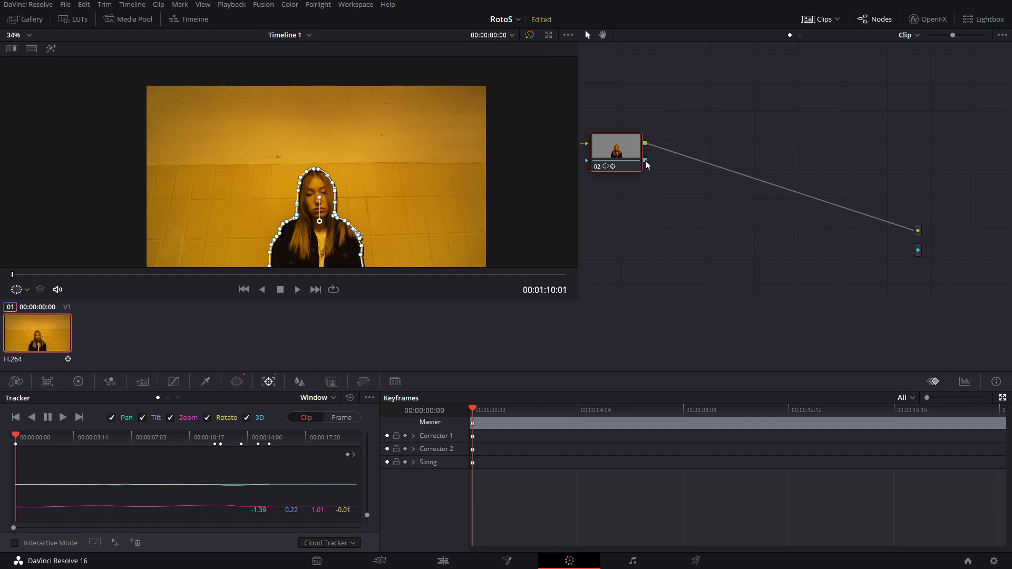
drag(645, 161, 919, 253)
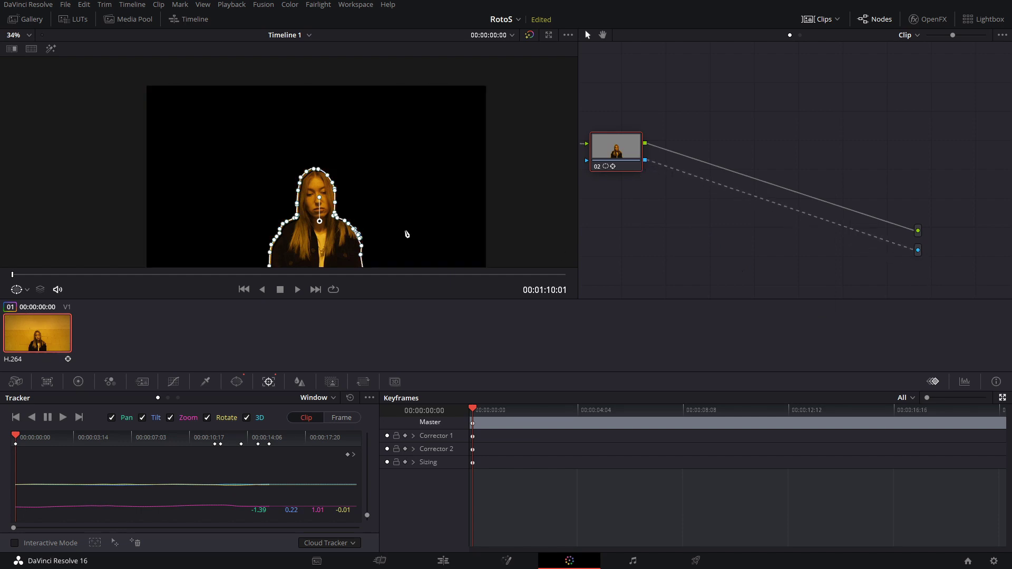
key(shift+s)
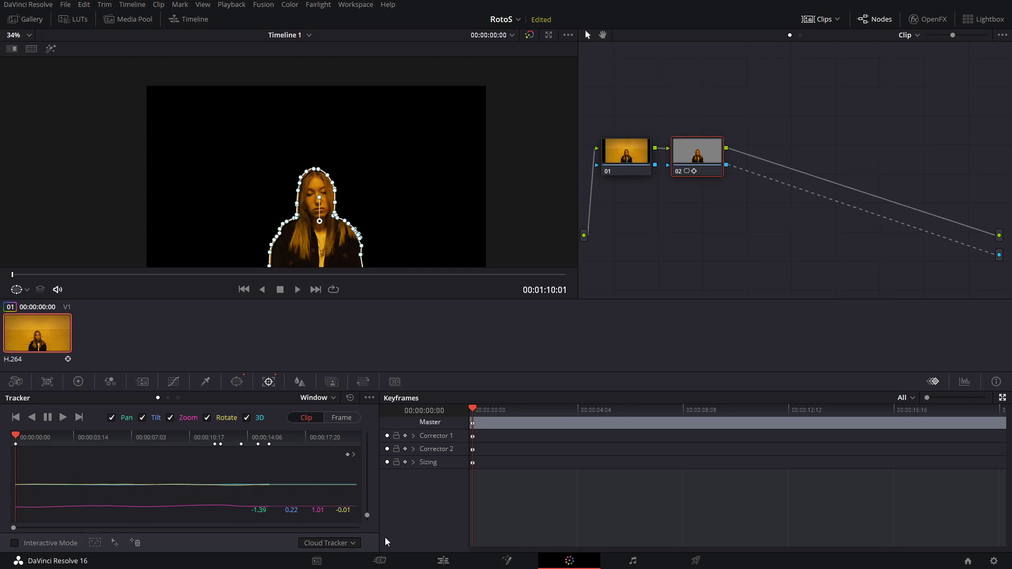
- In the Edit page timeline, move the cut-out clip from Video 1 up to Video 3
click(443, 561)
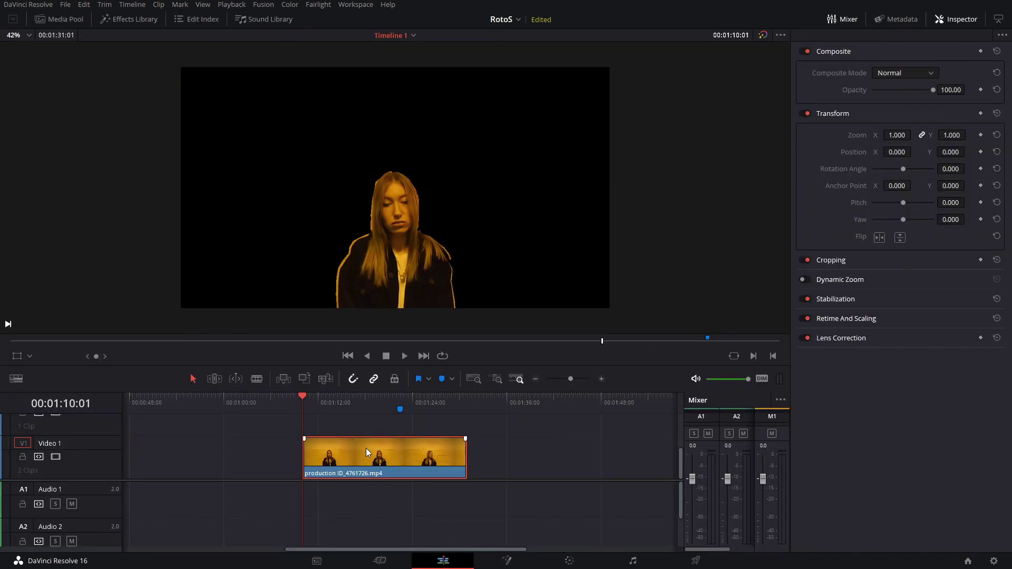
drag(367, 435, 367, 444)
scroll(371, 459, up, 3)
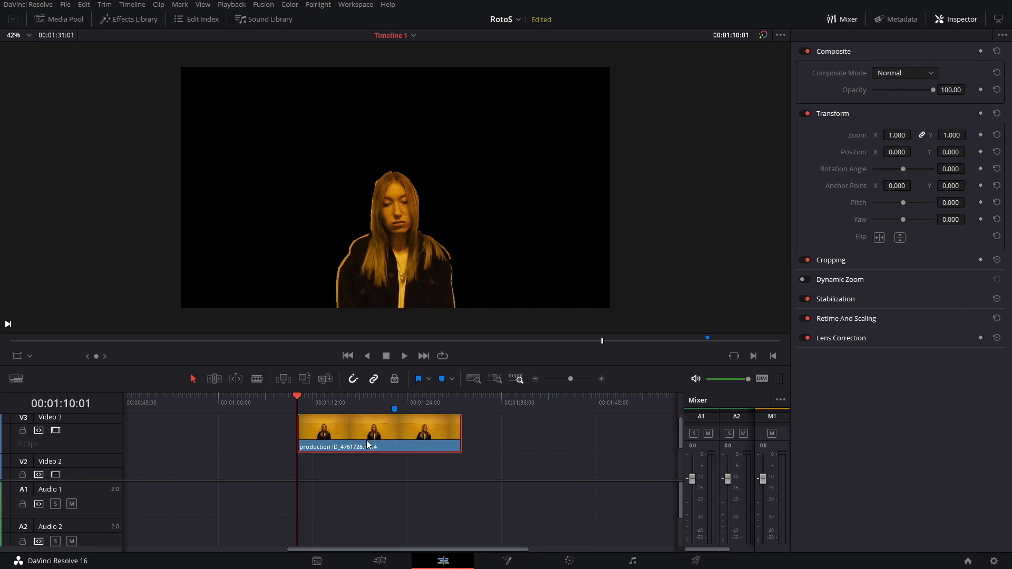
- Add another copy of the production ID_4761726.mp4 clip to the timeline and align it on Video 1 beneath the cut-out clip
click(58, 21)
drag(154, 176, 595, 482)
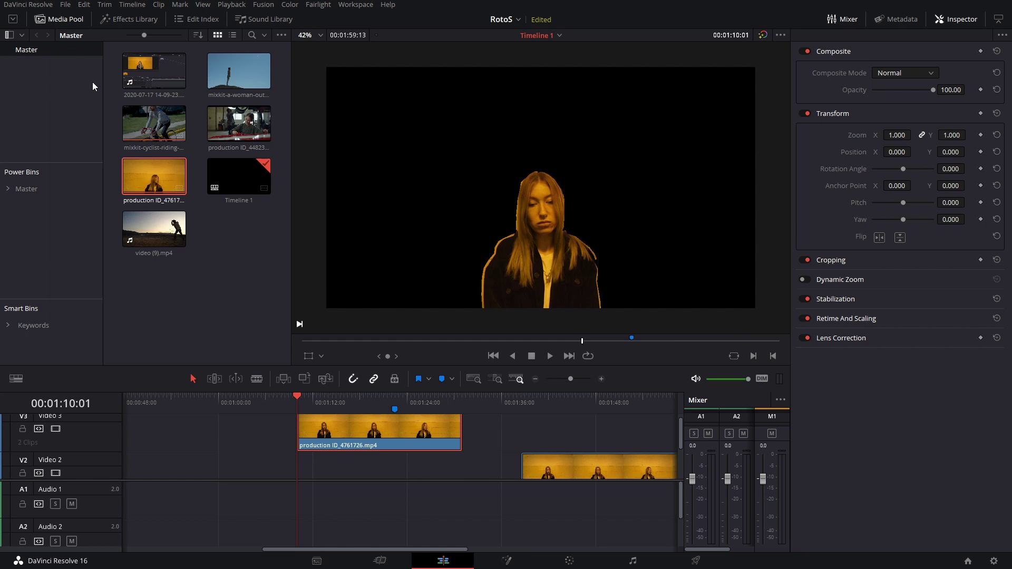
click(60, 25)
scroll(499, 407, down, 2)
drag(594, 431, 379, 446)
scroll(533, 436, up, 2)
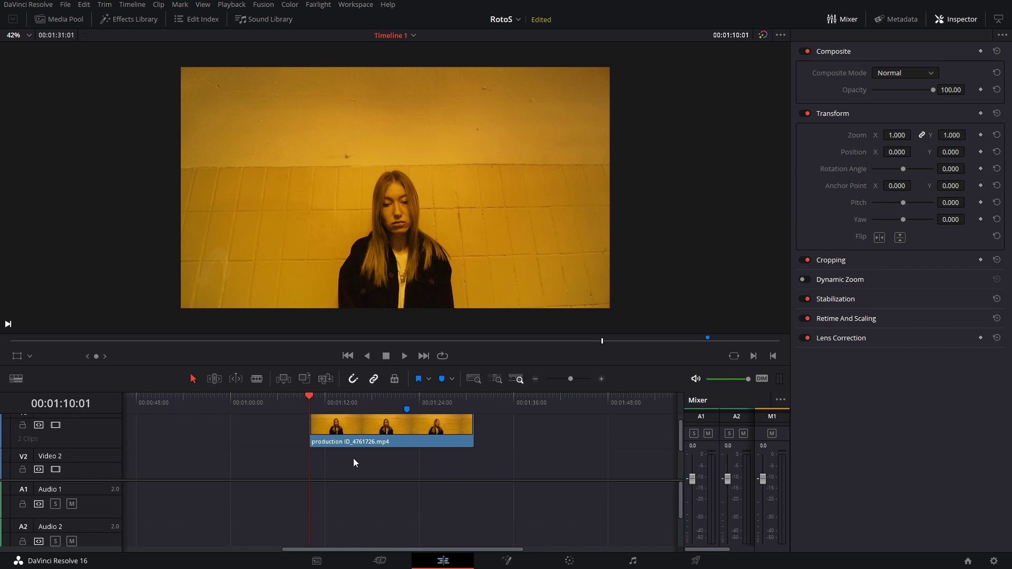
- Move the cut-out clip from Video 3 down to Video 2, directly above the background copy and aligned with its start
scroll(364, 444, down, 1)
scroll(364, 443, up, 1)
mouse_move(364, 443)
mouse_down()
mouse_move(363, 457)
mouse_move(378, 455)
mouse_up()
scroll(350, 463, down, 2)
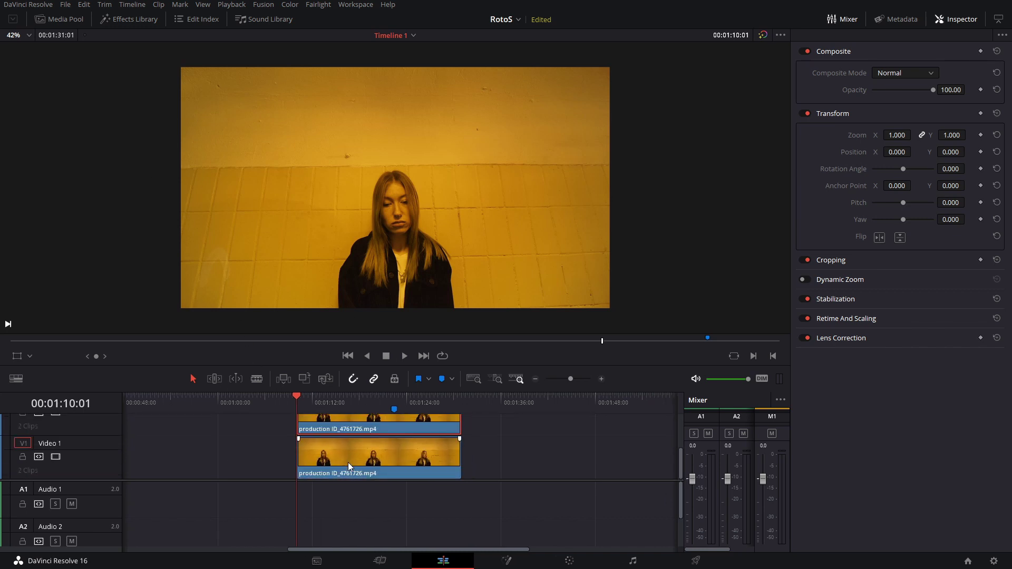
click(353, 454)
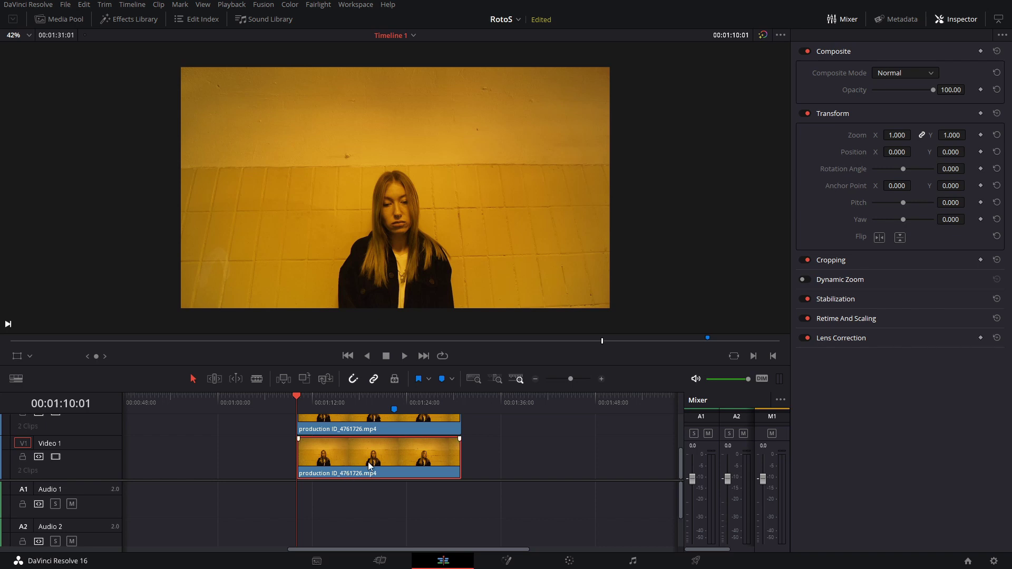
right_click(368, 446)
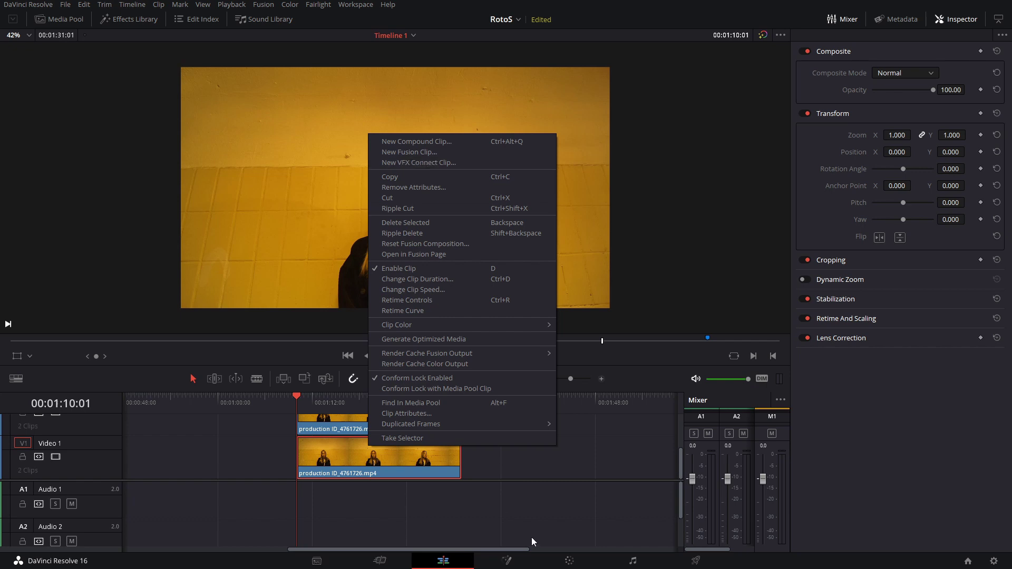
click(531, 537)
right_click(374, 471)
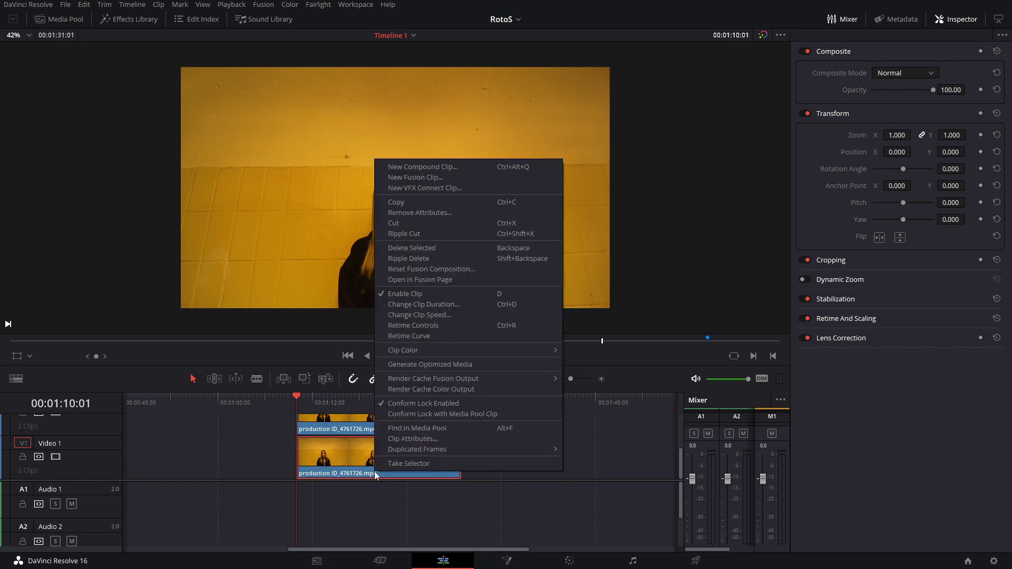
click(435, 178)
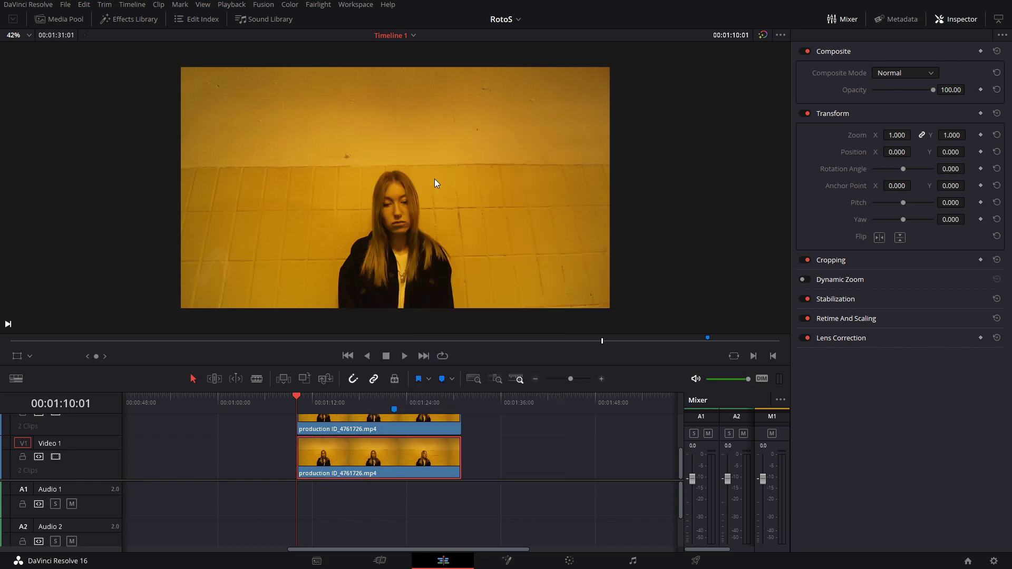
key(ctrl+z)
- Open the Video 1 background clip in the Fusion page and hide the media pool
right_click(339, 456)
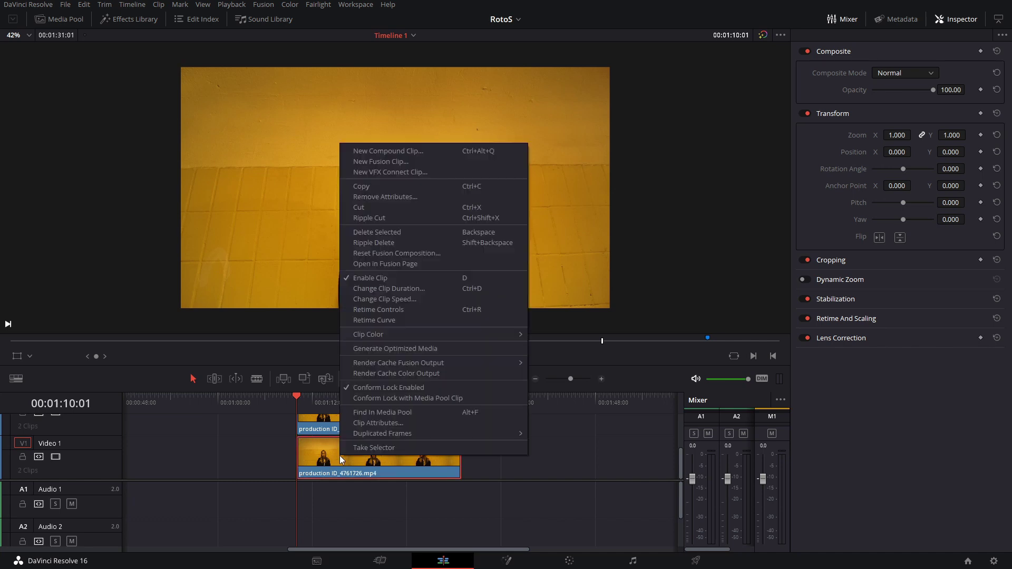
click(391, 262)
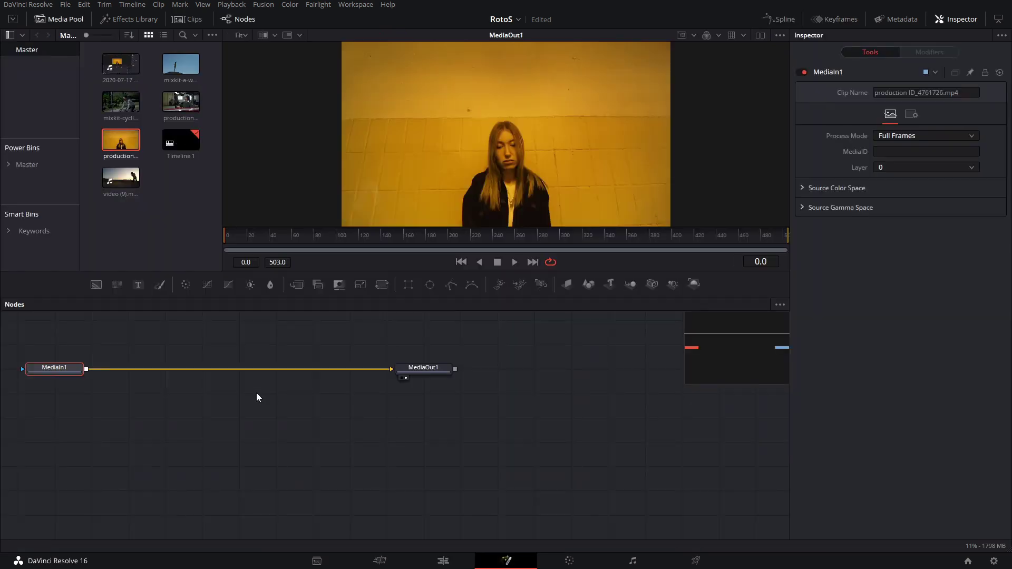
click(59, 19)
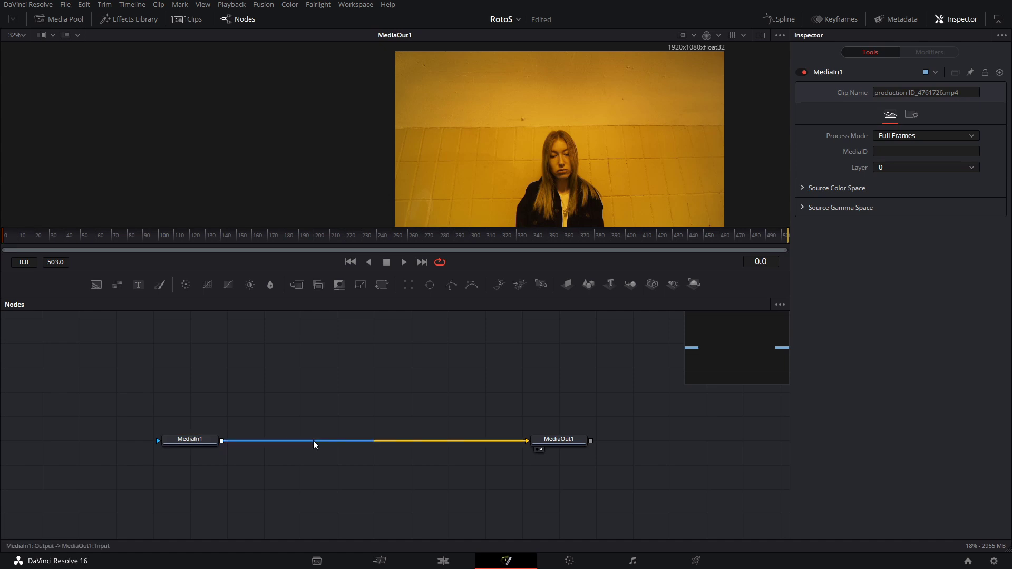
- Insert a Tracker node on the connection between MediaIn1 and MediaOut1
key(shift+space)
text(track)
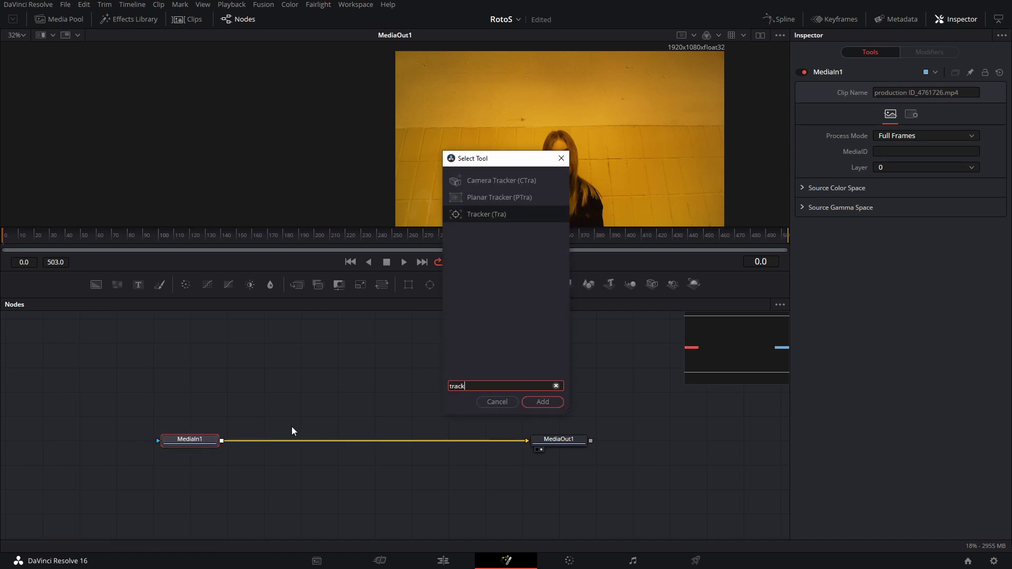
text(er)
key(Return)
drag(265, 445, 378, 452)
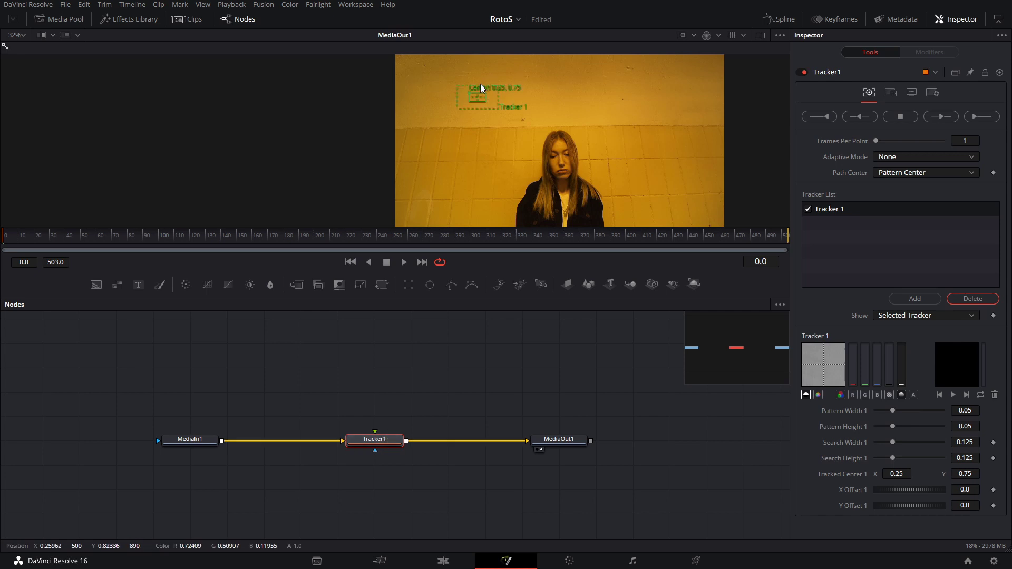
- Place the Tracker 1 pattern just above the top of the woman's head and track forward from the current frame
drag(469, 93, 549, 122)
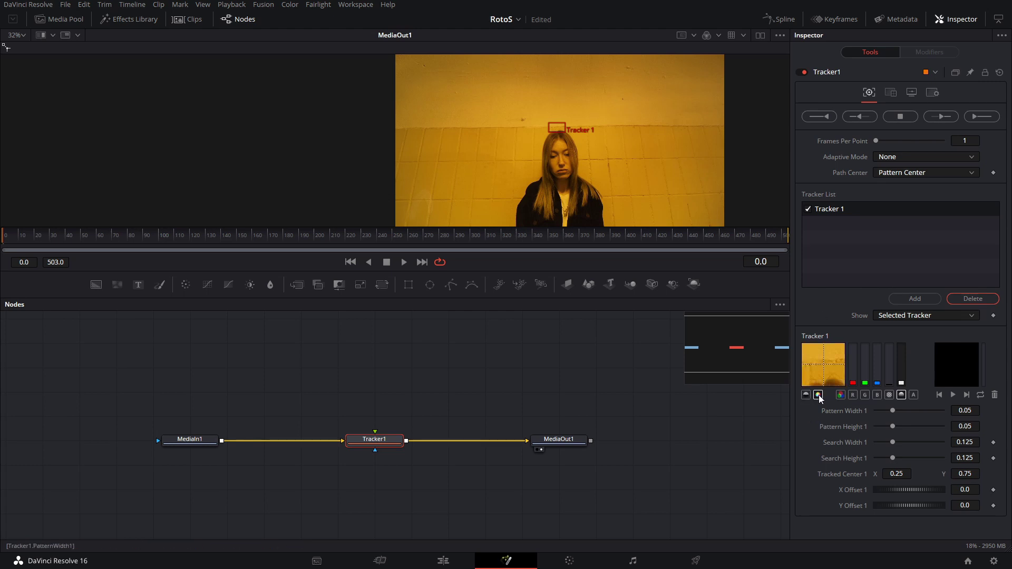
click(941, 116)
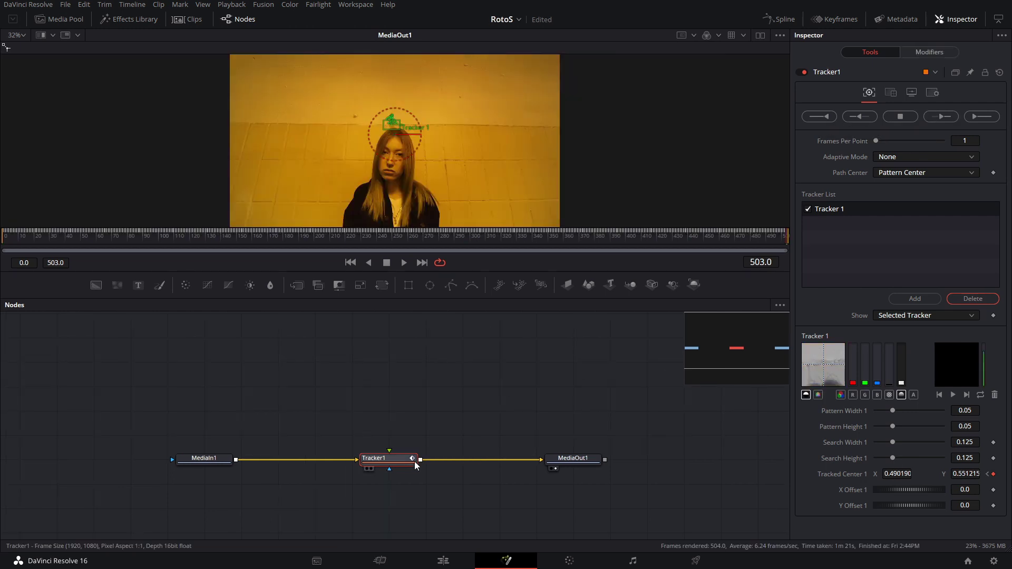
key(shift+space)
text(trac)
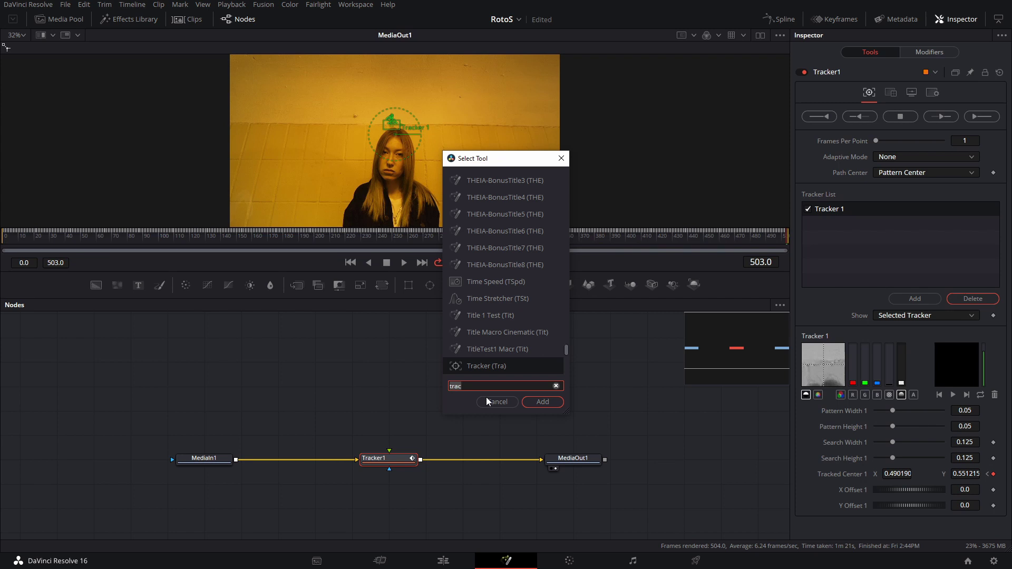
key(BackSpace)
key(BackSpace)
key(BackSpace)
text(ext)
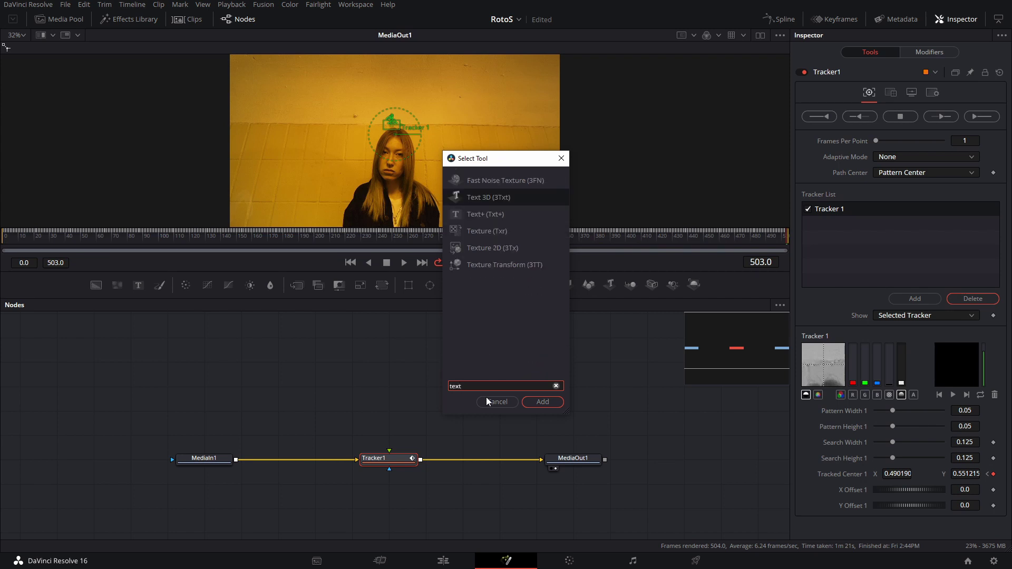
key(Down)
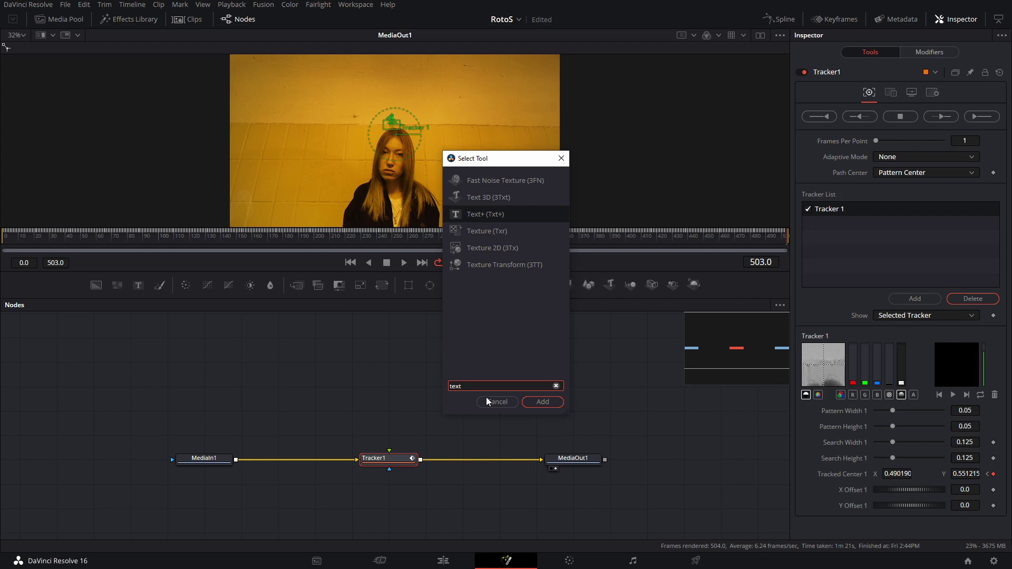
key(Return)
key(ctrl+z)
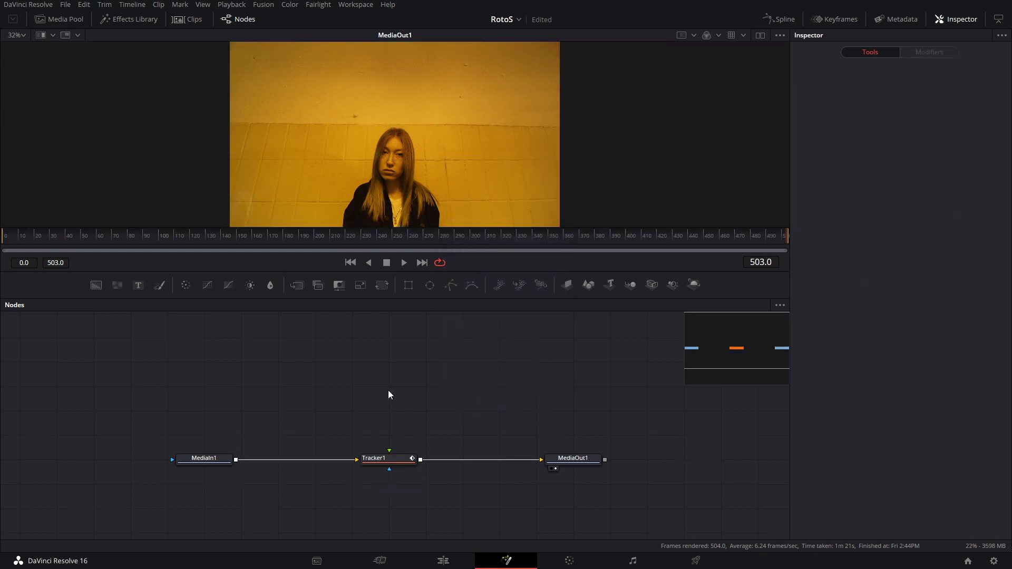
- Connect a Text+ node to Tracker1's foreground input and set its styled text to "BEE HAPPY"
drag(455, 451, 399, 463)
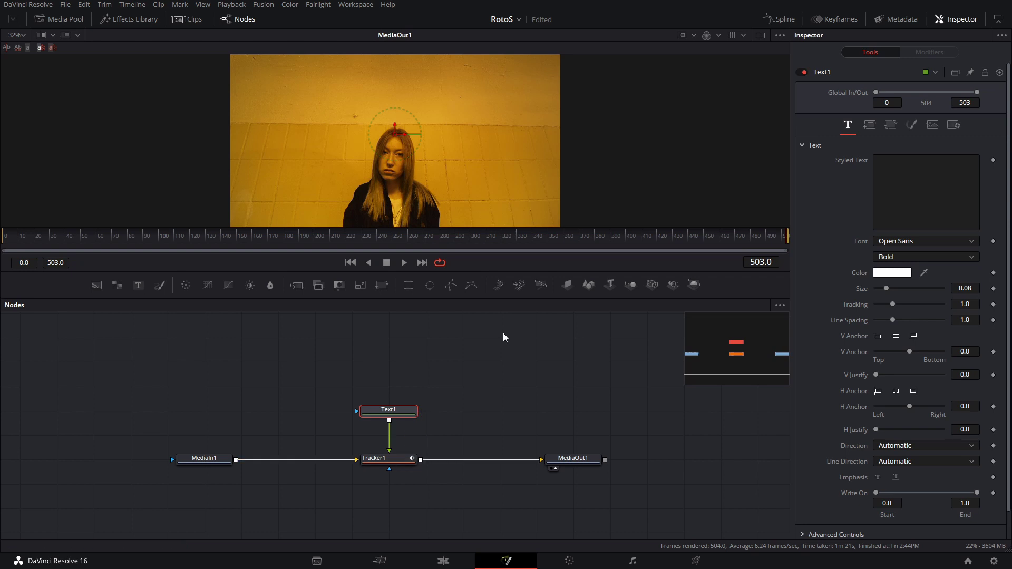
click(915, 168)
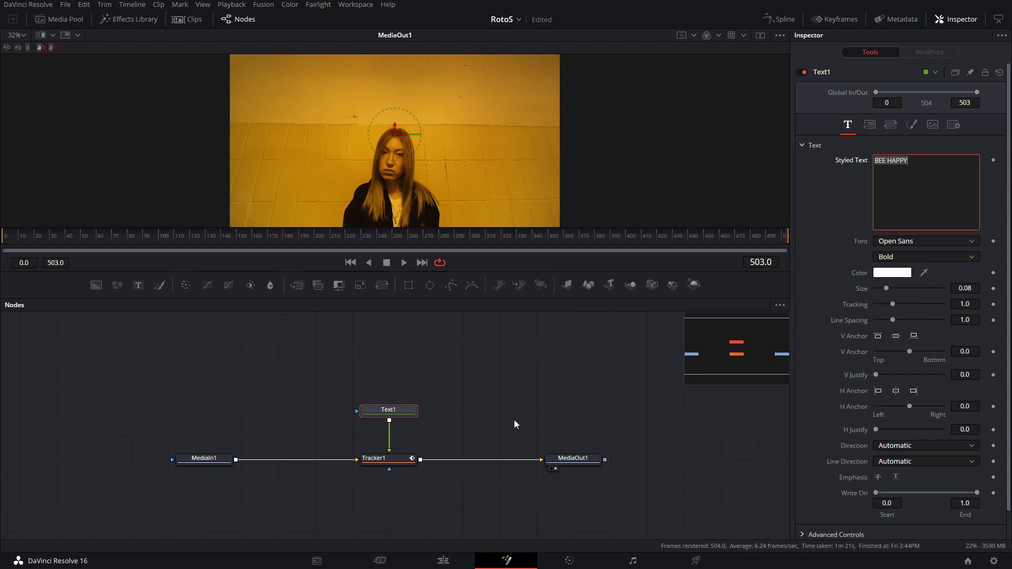
click(397, 411)
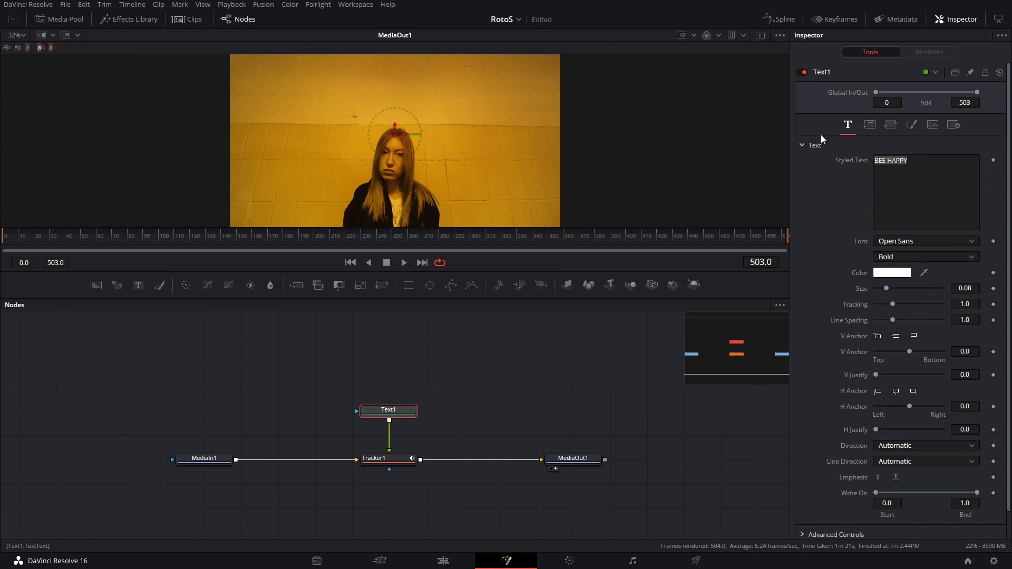
- Set Tracker1's operation to Match Move and its merge option to FG over BG
click(459, 340)
scroll(385, 176, down, 3)
drag(394, 94, 383, 235)
drag(390, 122, 385, 189)
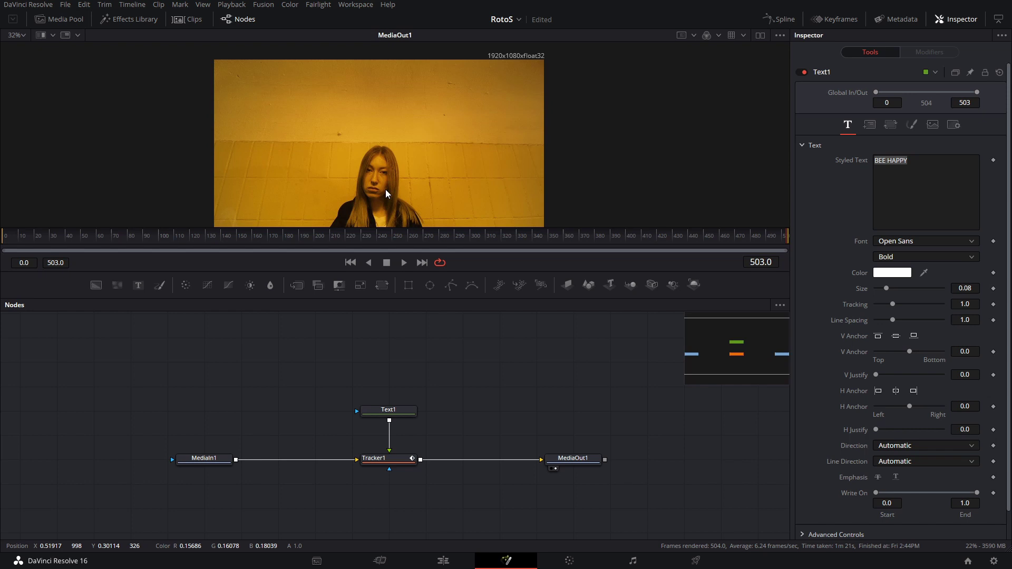
click(411, 464)
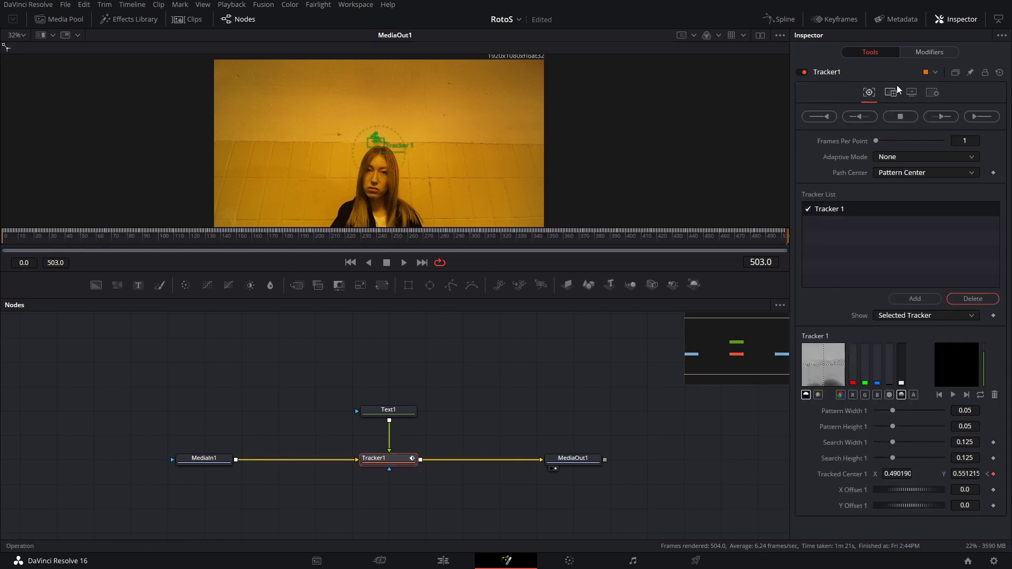
click(891, 93)
click(903, 115)
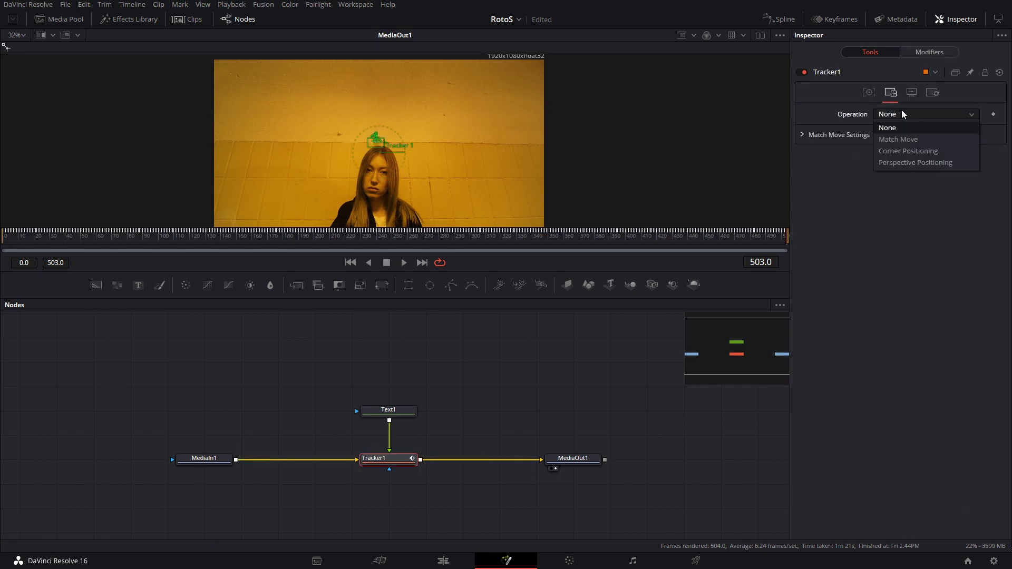
click(867, 94)
click(868, 92)
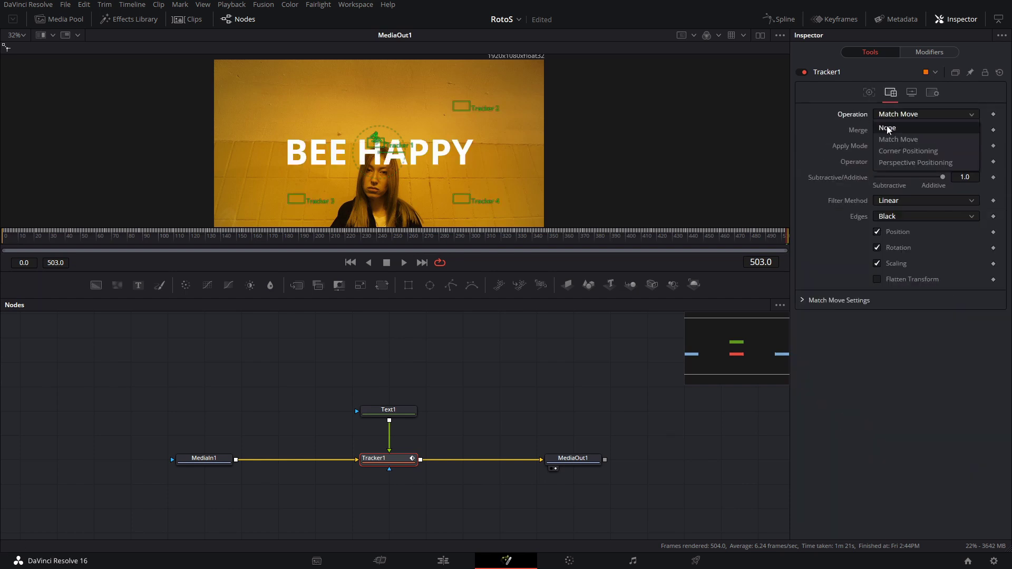
click(892, 139)
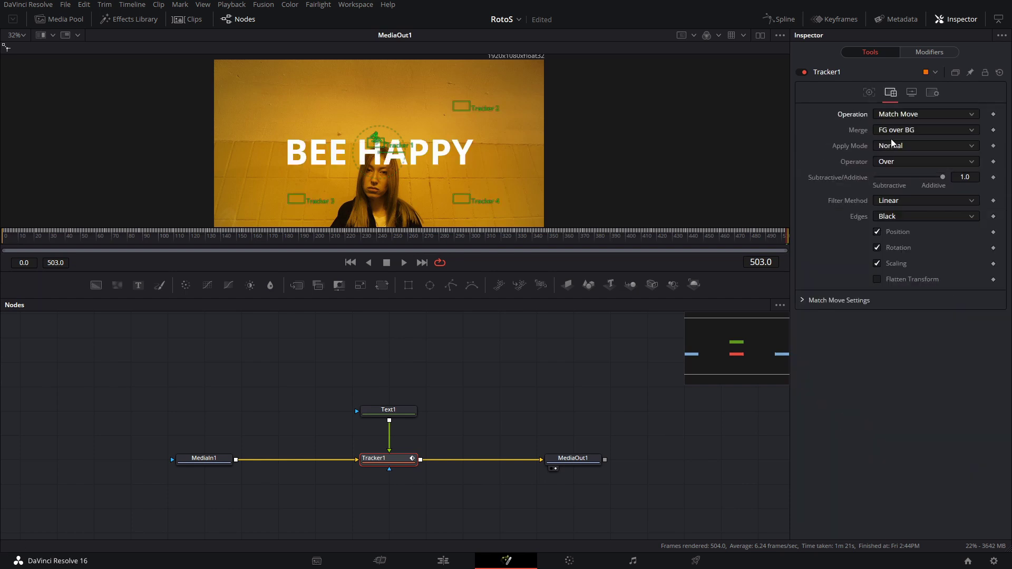
click(889, 132)
click(906, 132)
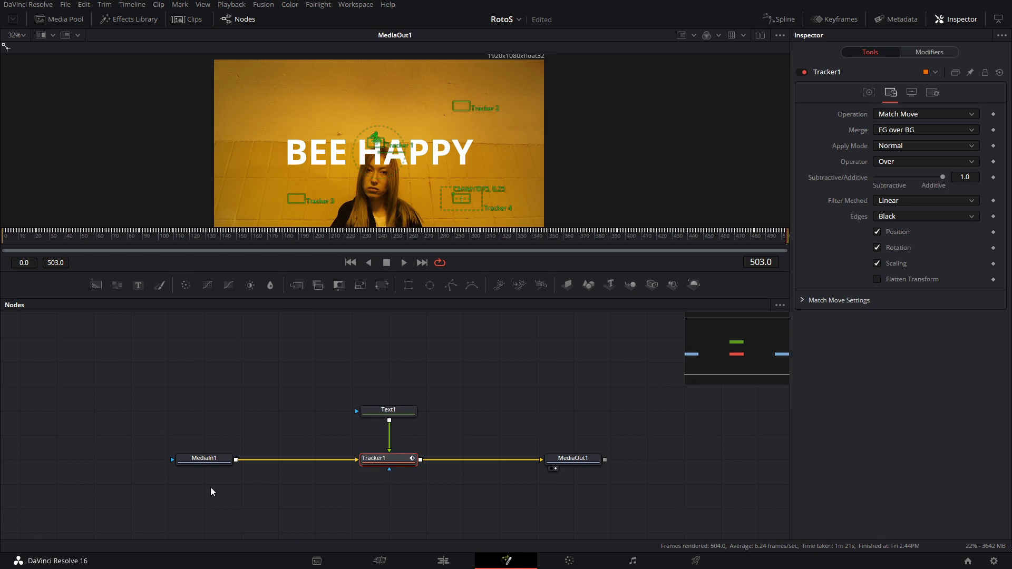
- Enlarge the "BEE HAPPY" text in the Text1 node to a size of about 0.2677
click(390, 412)
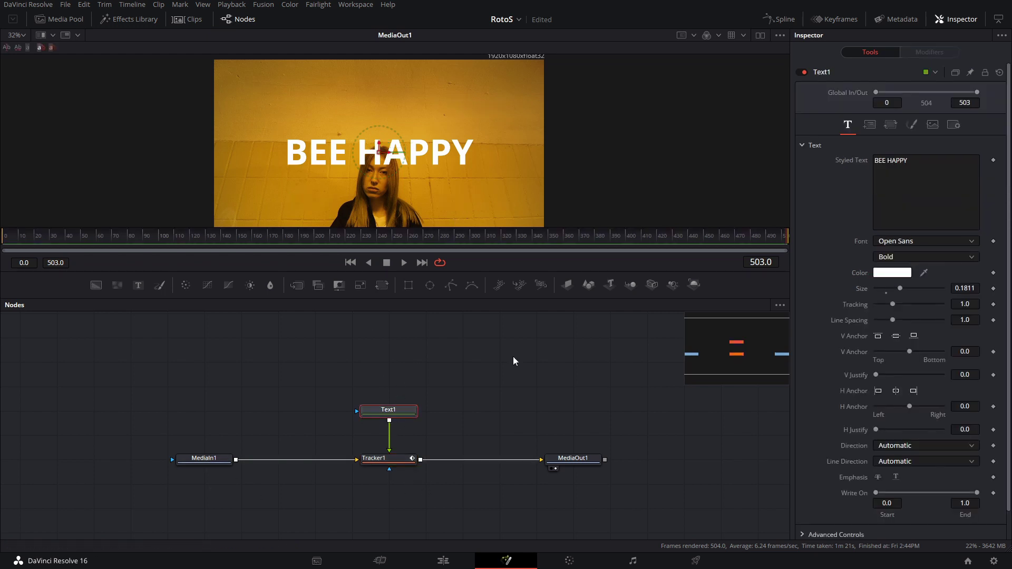
drag(901, 292, 913, 295)
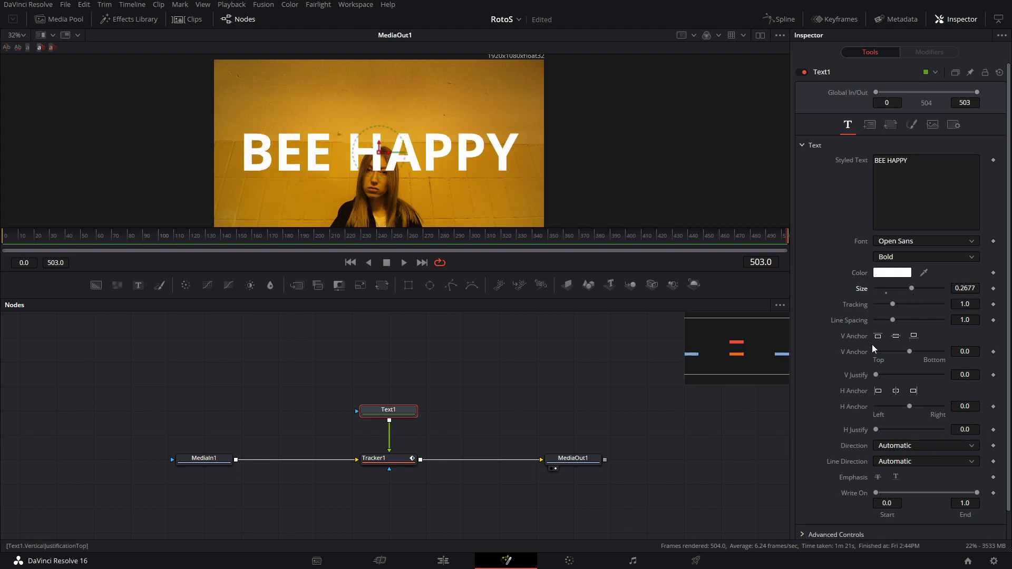
click(868, 125)
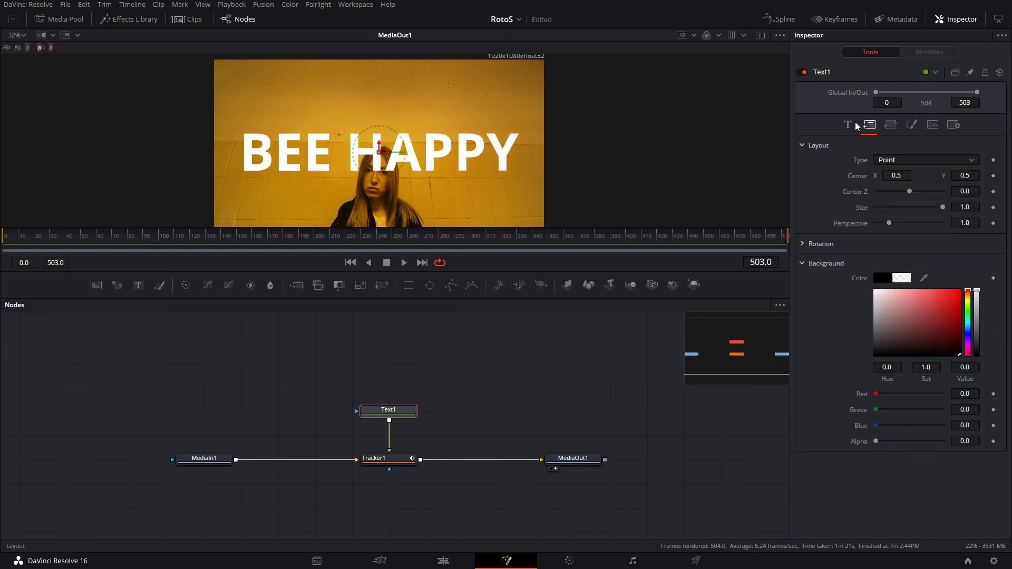
click(805, 246)
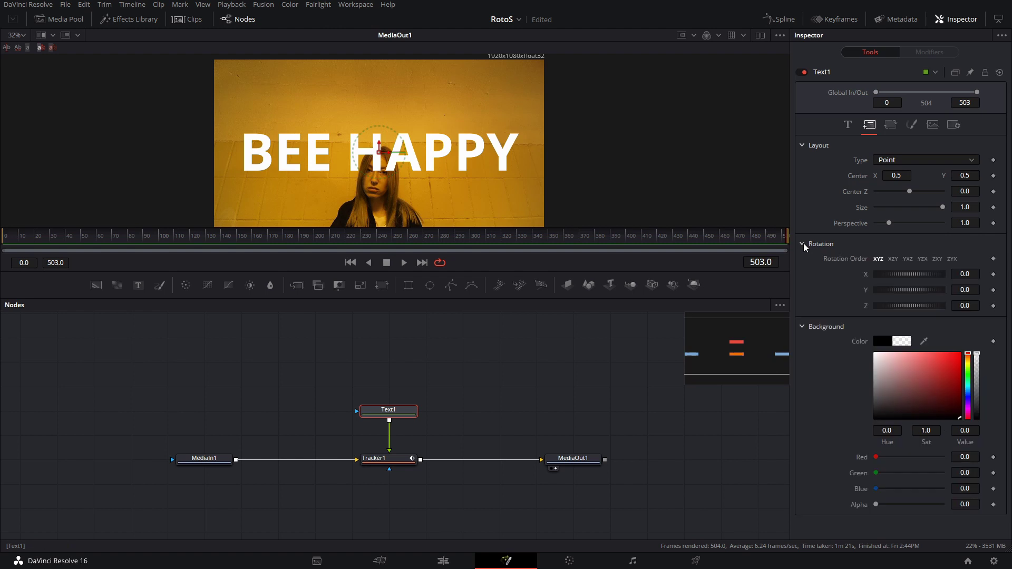
click(805, 246)
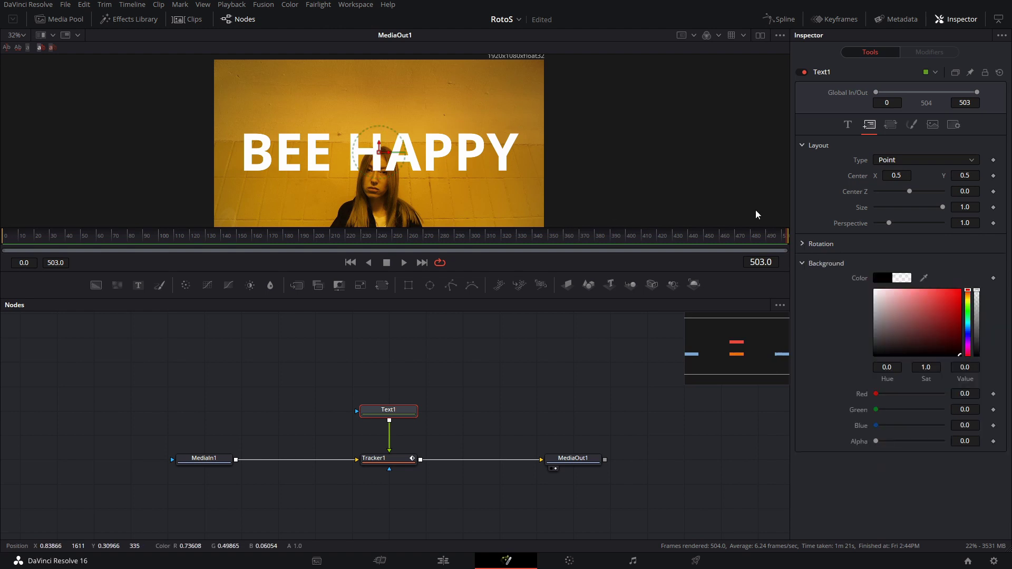
click(913, 125)
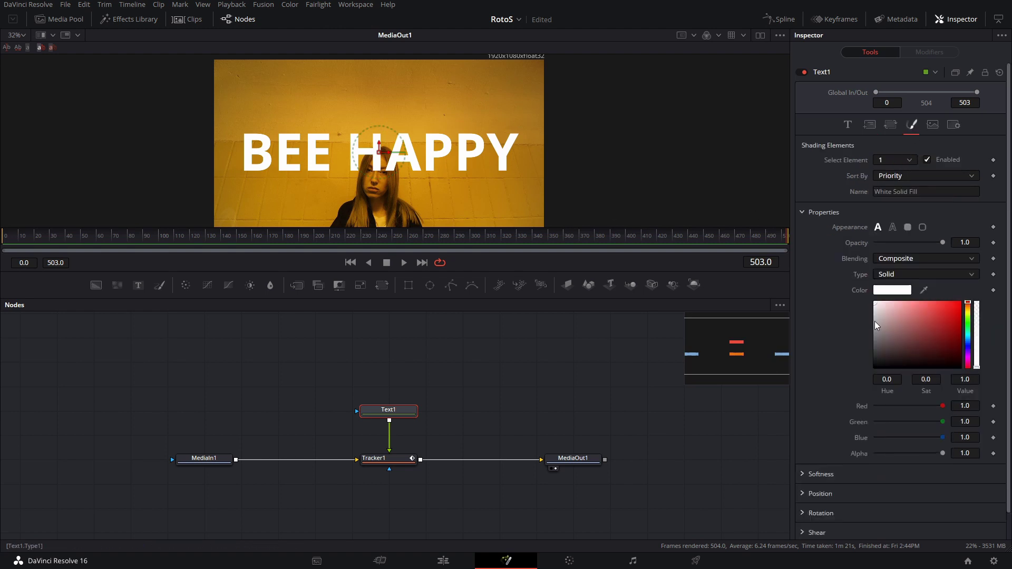
- Set Text1's transform to apply to Lines and shear the text along X by about 0.29
click(898, 130)
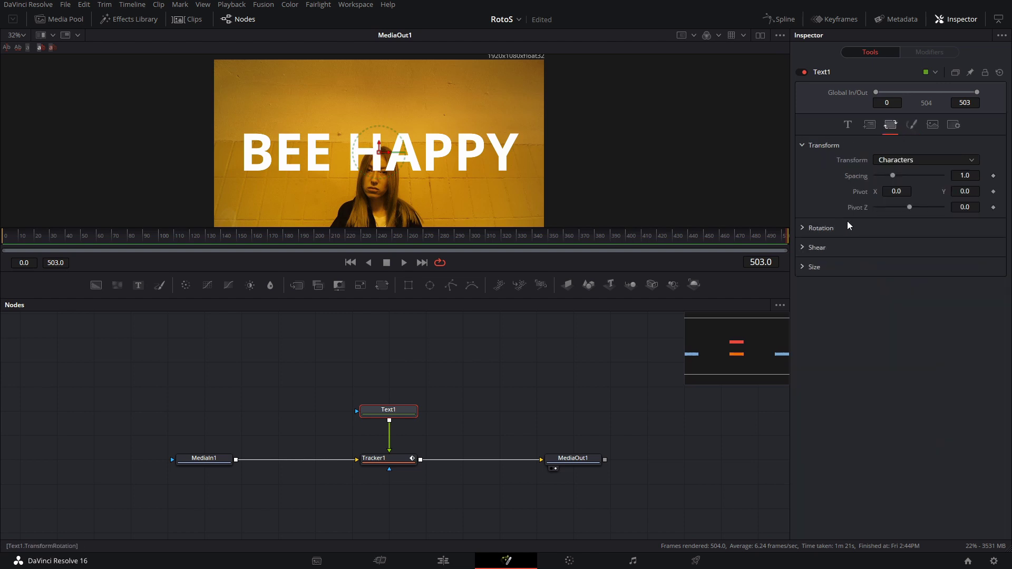
click(864, 247)
click(803, 298)
click(903, 160)
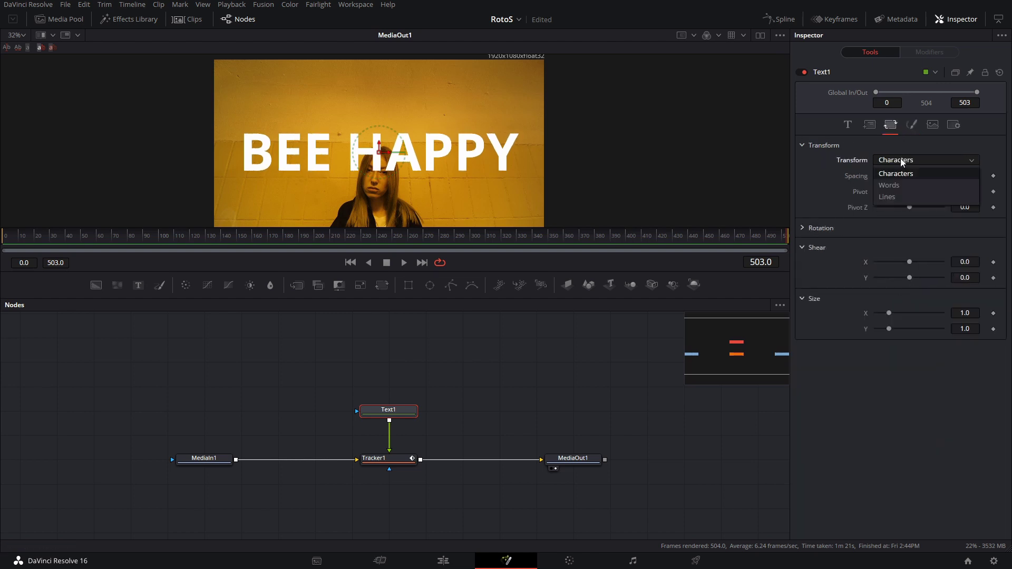
click(887, 197)
mouse_move(903, 261)
mouse_down()
mouse_move(913, 281)
mouse_move(876, 267)
mouse_move(919, 262)
mouse_up()
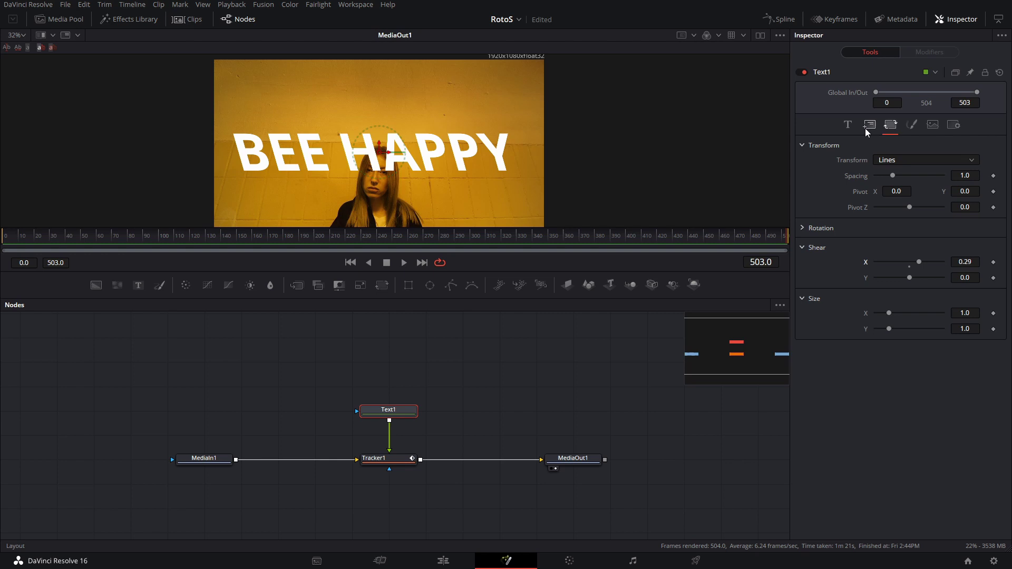
- Stretch the text line vertically by increasing its Y size and adjust the line's rotation
click(869, 126)
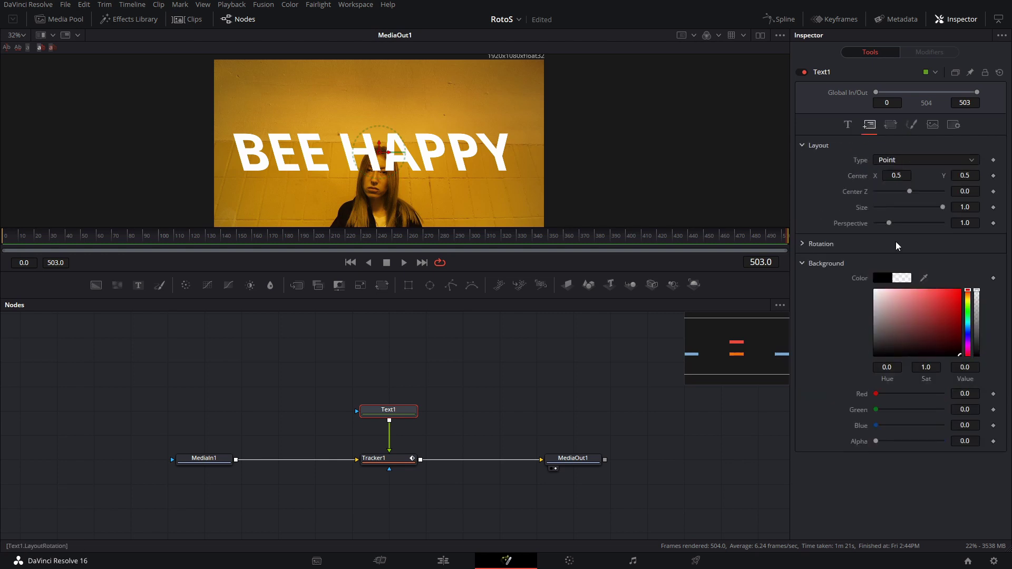
click(891, 125)
click(910, 330)
drag(890, 393, 898, 396)
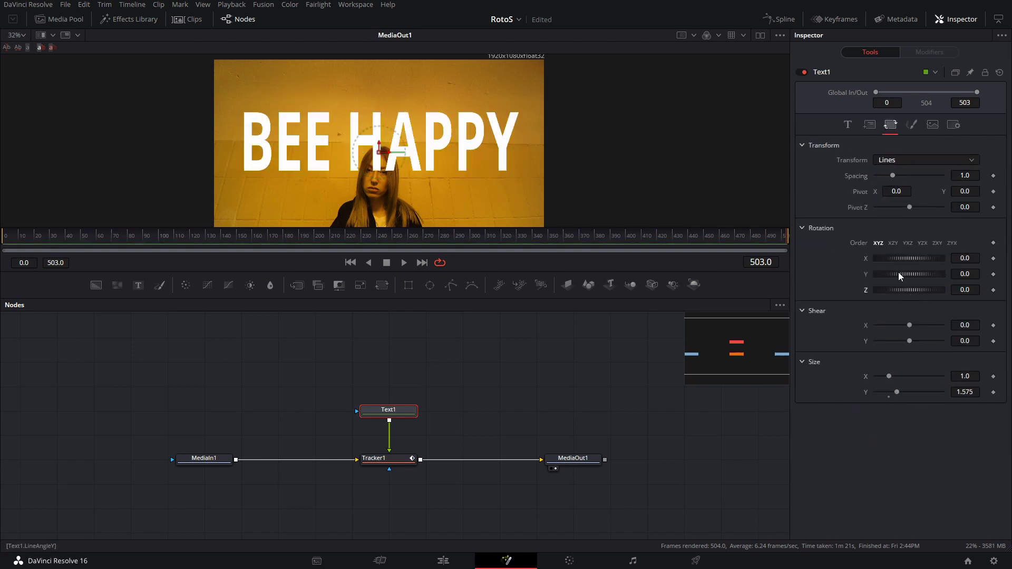
drag(899, 259, 913, 261)
drag(897, 392, 902, 394)
- Change the text's fill type to Gradient and make the gradient's end color blue with hue 0.576
click(912, 125)
click(917, 275)
click(899, 311)
click(969, 375)
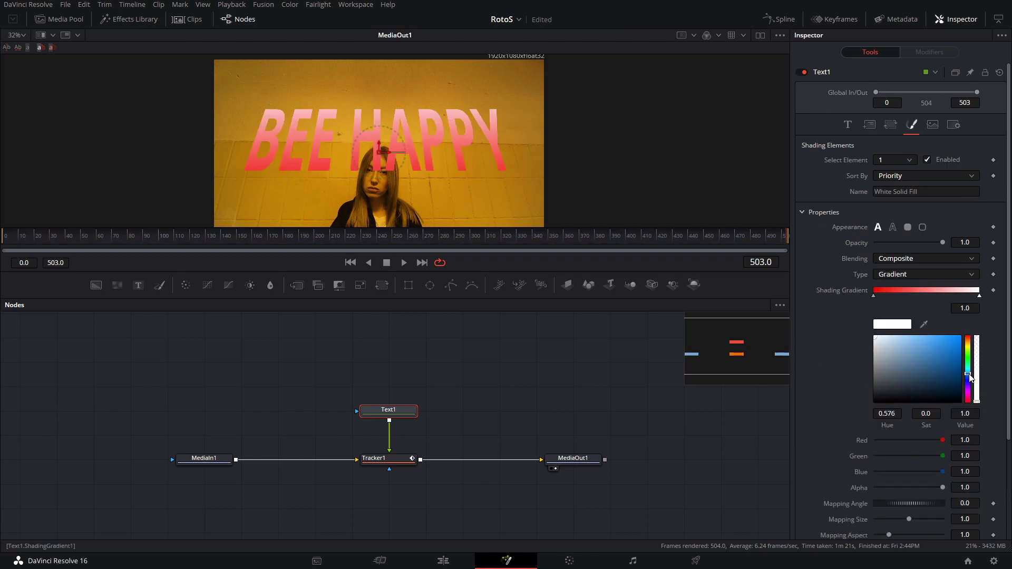
click(940, 361)
- Change the "BEE HAPPY" text's font from Open Sans to a decorative display font
click(848, 125)
click(926, 241)
click(902, 326)
click(926, 240)
click(907, 347)
- Set the text gradient's start color to yellow-green with hue 0.176
click(912, 125)
click(968, 348)
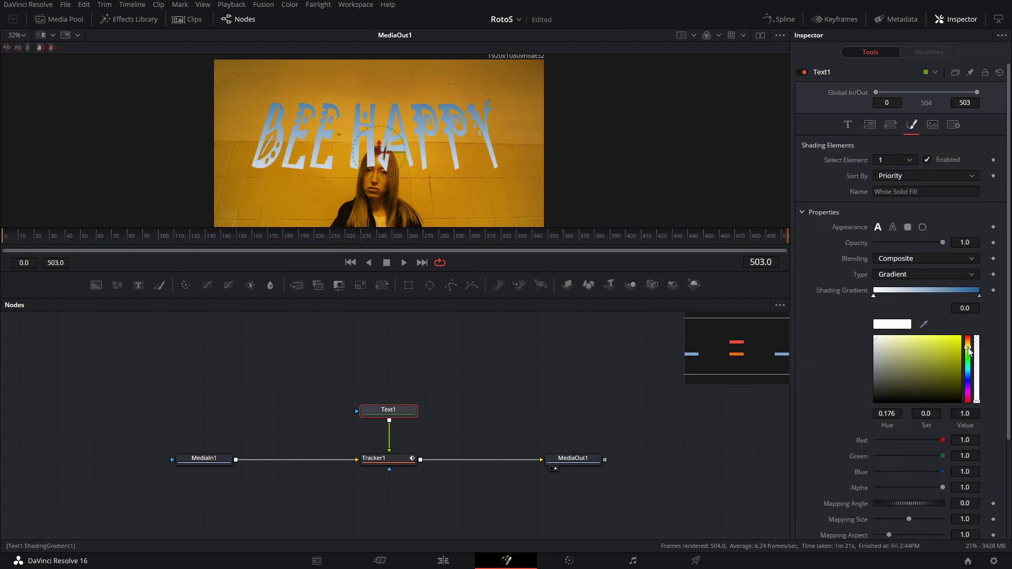
click(957, 338)
- Enable shading element 2 as a thicker white outline around the "BEE HAPPY" text
click(896, 160)
click(891, 184)
click(927, 160)
drag(890, 274, 913, 289)
click(875, 382)
click(869, 125)
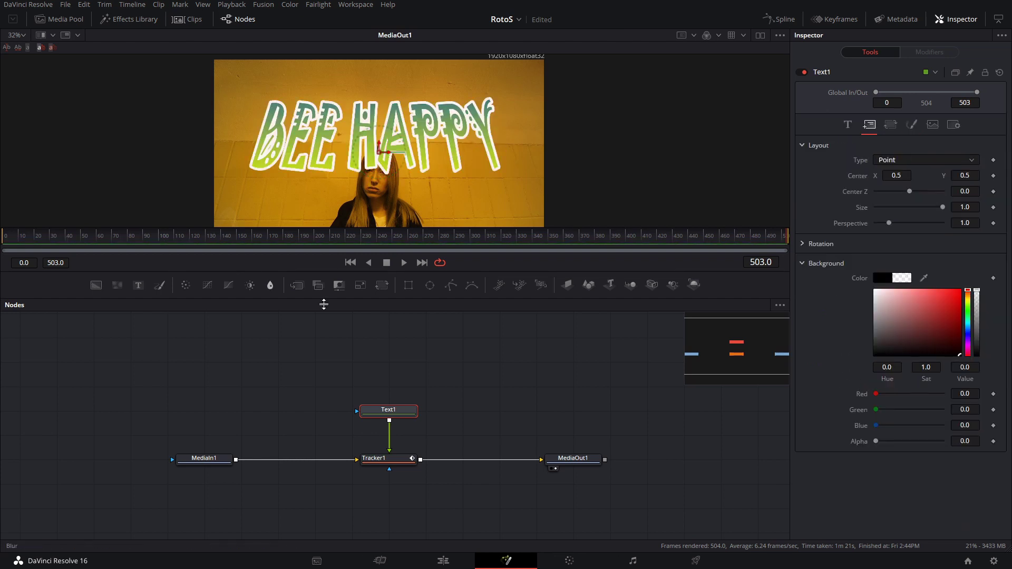
- Play back the tracked text in Fusion and again from the clip's start on the Edit page to check it behind the woman
key(space)
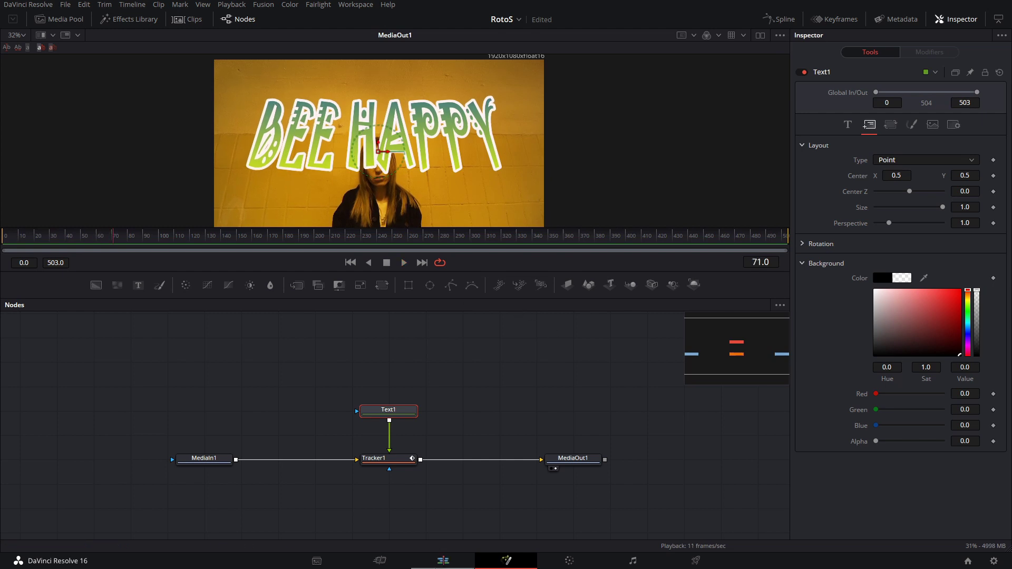
click(452, 563)
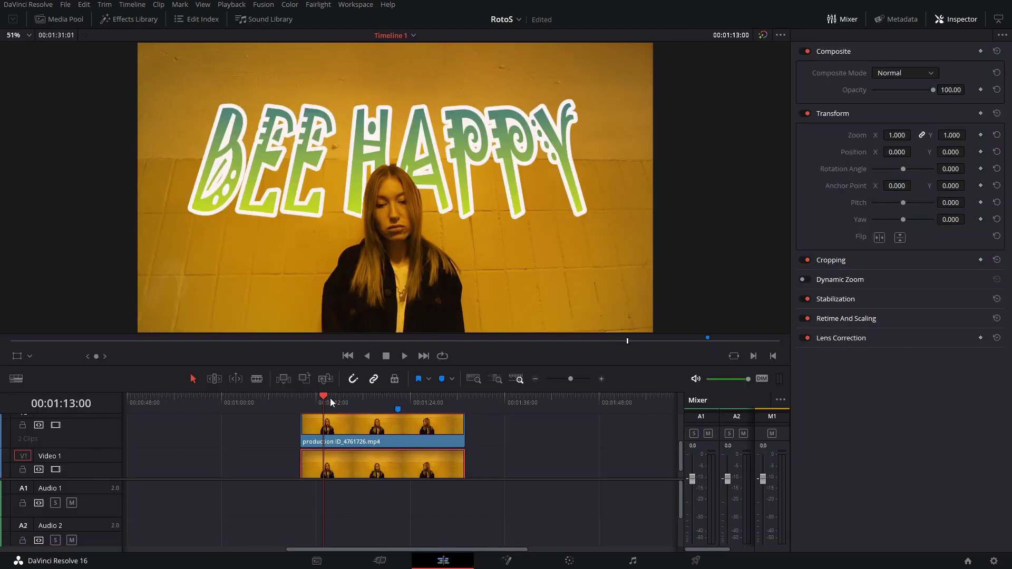
click(301, 405)
scroll(478, 440, down, 1)
key(space)
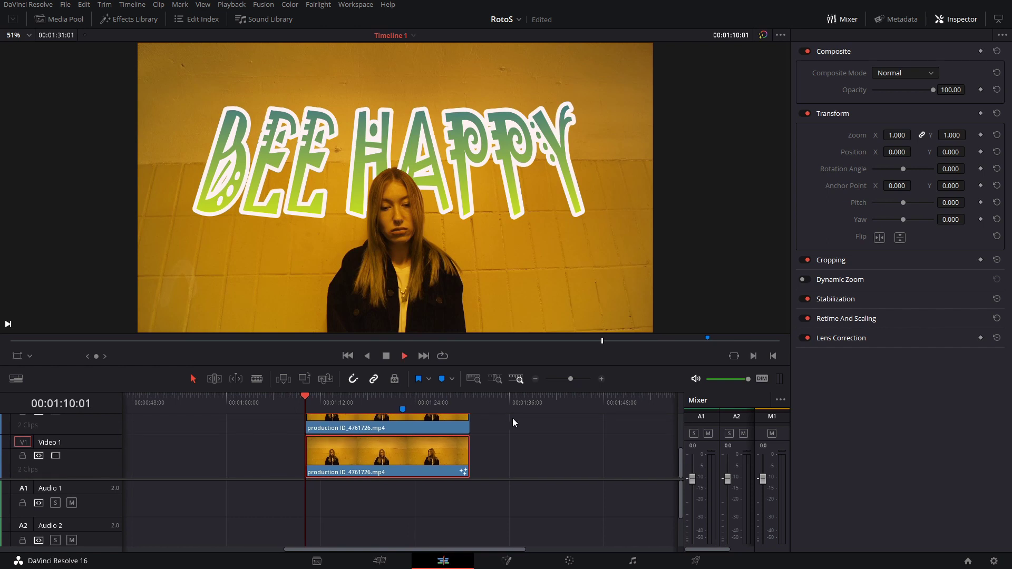
click(545, 522)
scroll(569, 212, down, 2)
key(space)
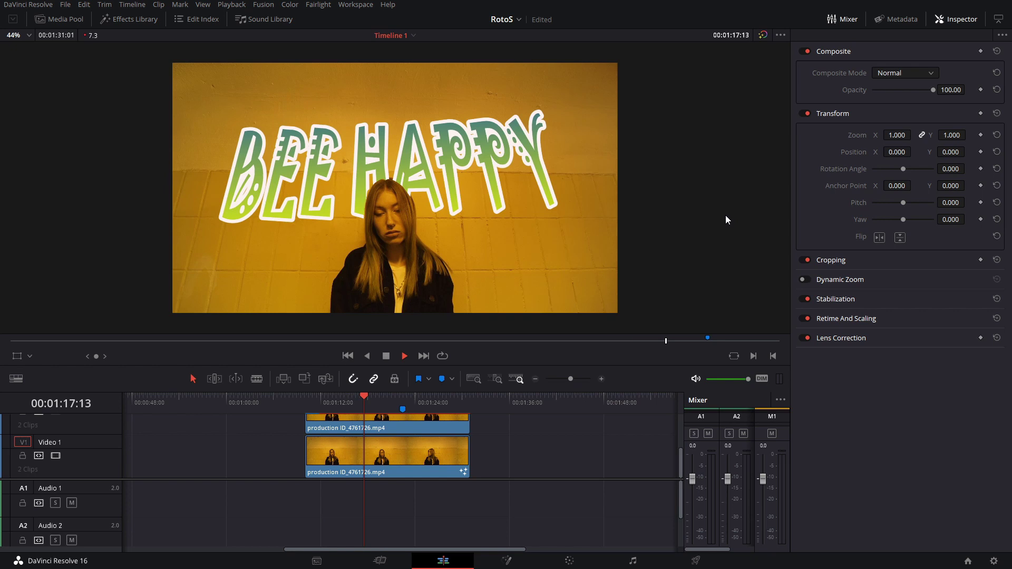
key(space)
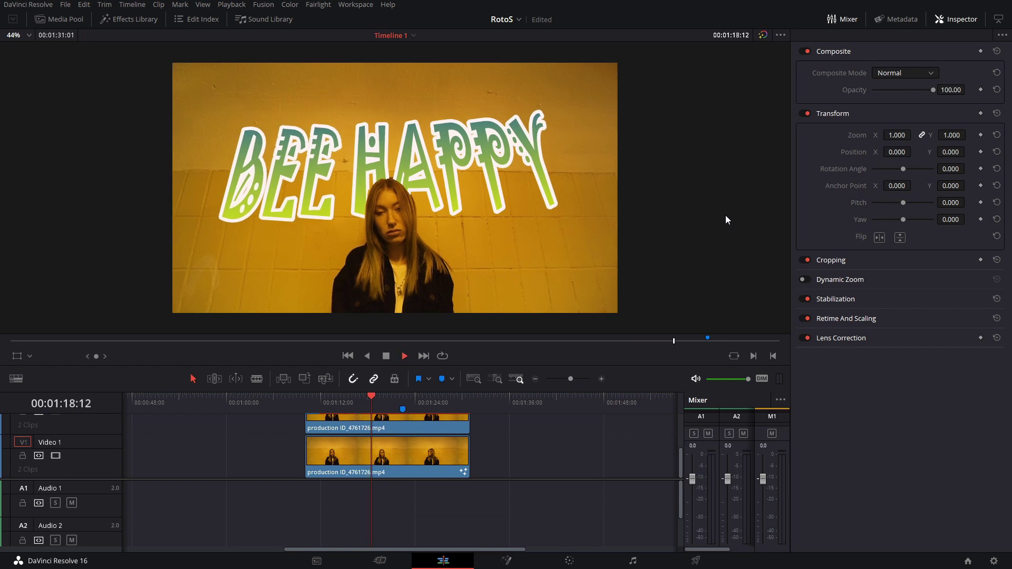